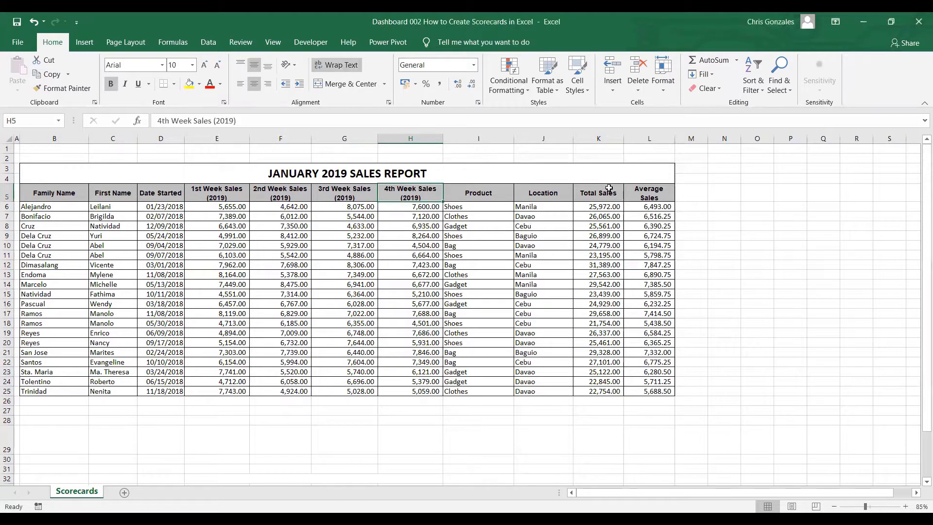
Apply the 3 Arrows (Colored) icon set to the four weekly sales columns, E6:H25.
{"action": "left_click_drag", "start_coordinate": [609, 188], "coordinate": [631, 402]}
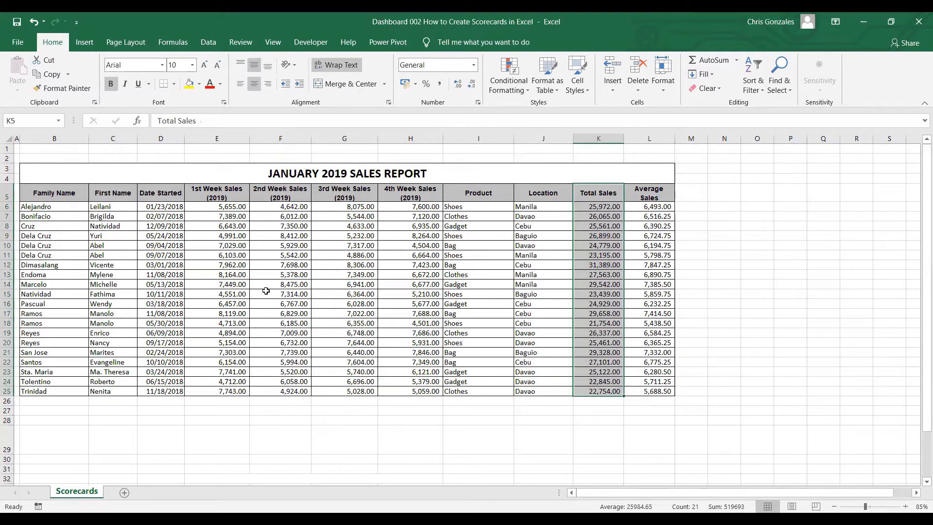
{"action": "left_click", "coordinate": [204, 206]}
{"action": "left_click_drag", "start_coordinate": [272, 203], "coordinate": [400, 388]}
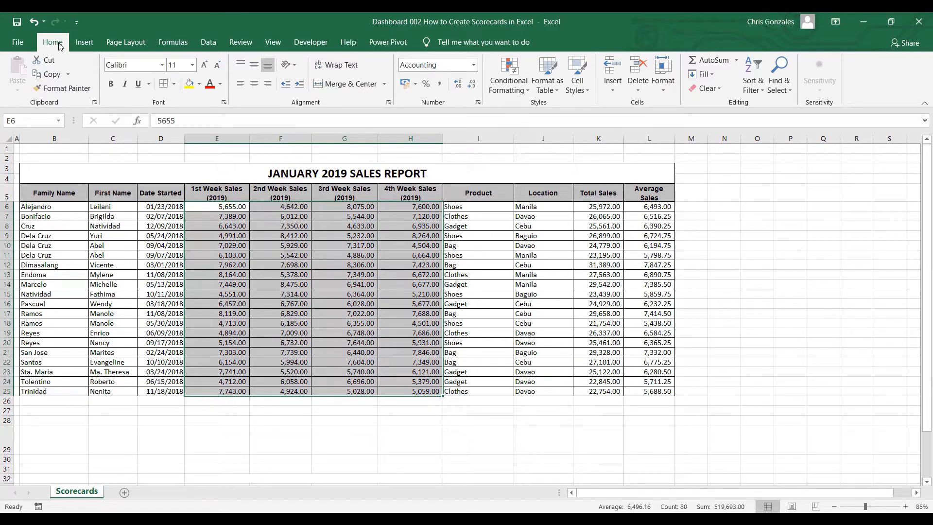
{"action": "left_click", "coordinate": [504, 89]}
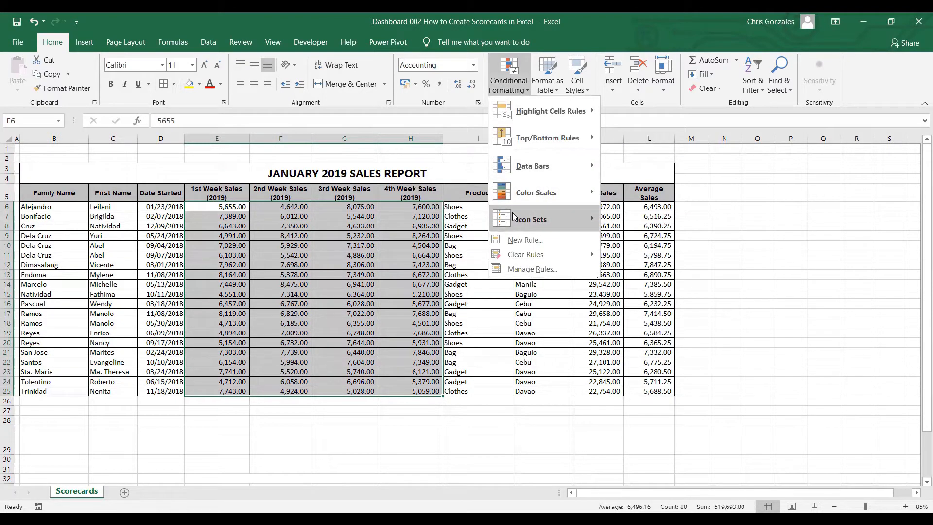
{"action": "mouse_move", "coordinate": [514, 216]}
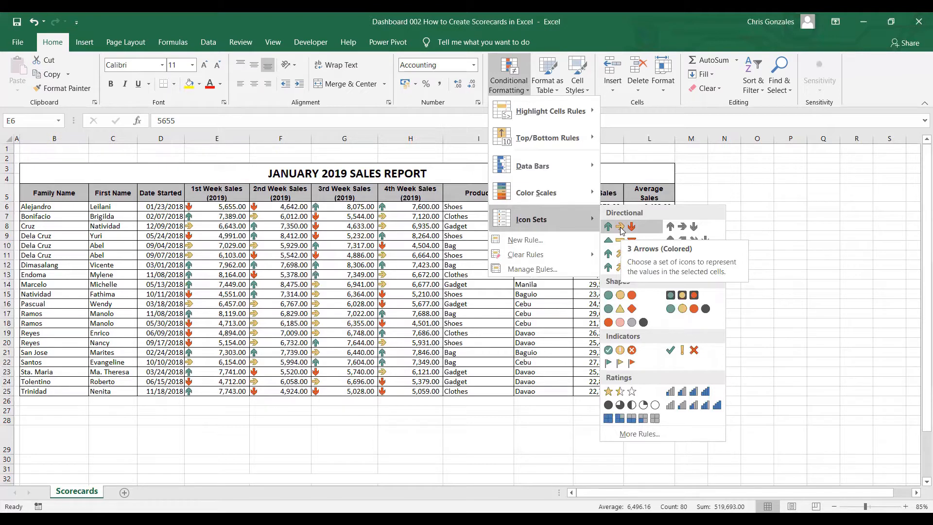
{"action": "left_click", "coordinate": [620, 227]}
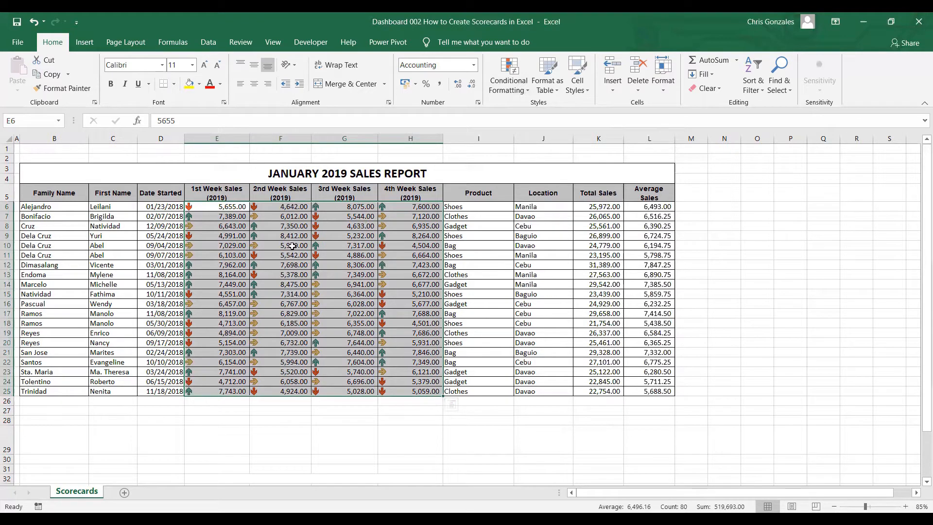
Edit the weekly sales icon set rule so the green up arrow marks values >= 6001, with type Number.
{"action": "left_click", "coordinate": [506, 93]}
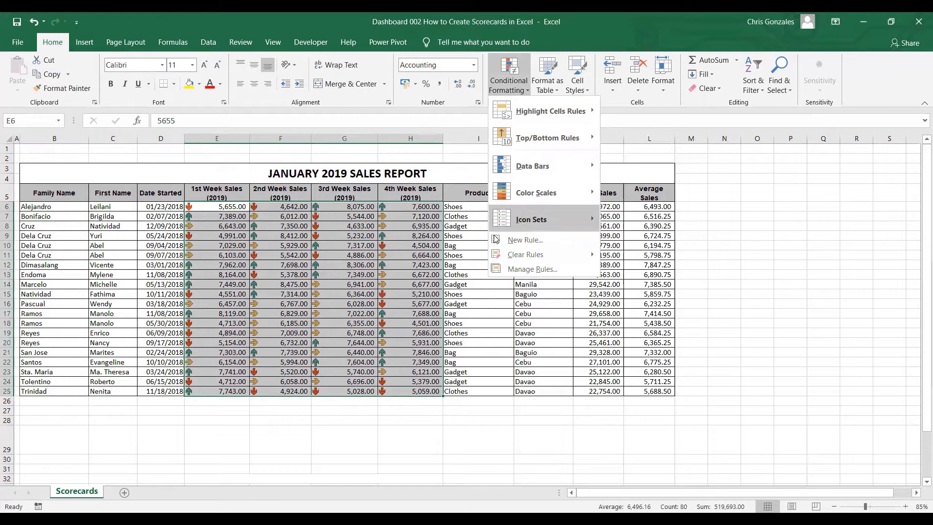
{"action": "left_click", "coordinate": [524, 271]}
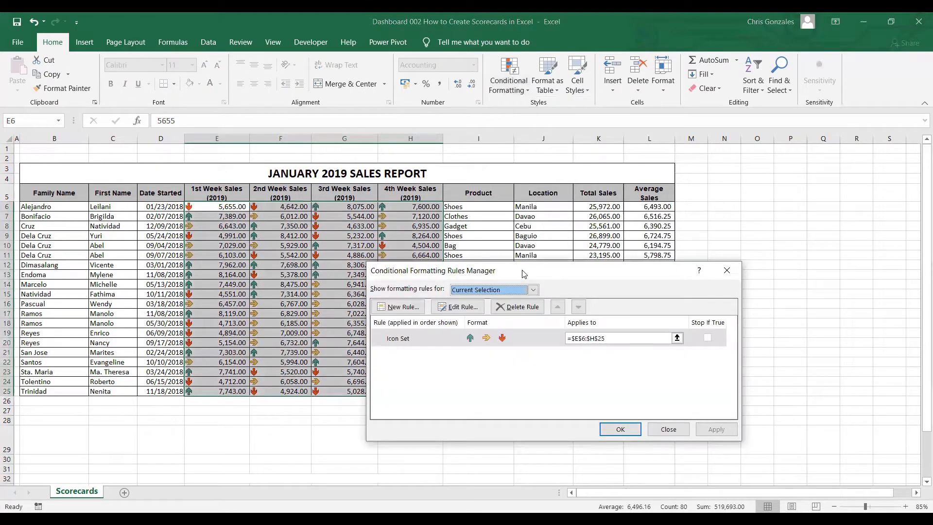
{"action": "left_click_drag", "start_coordinate": [523, 275], "coordinate": [604, 214]}
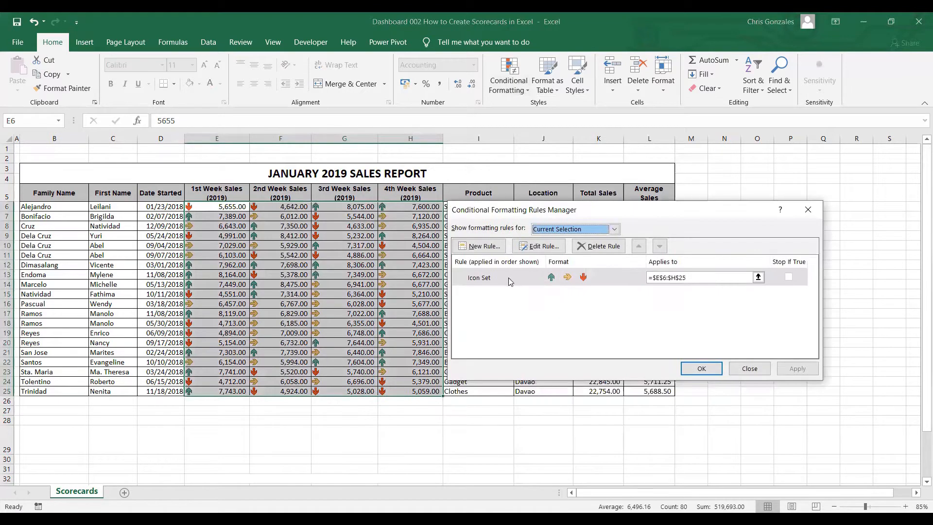
{"action": "left_click", "coordinate": [511, 279]}
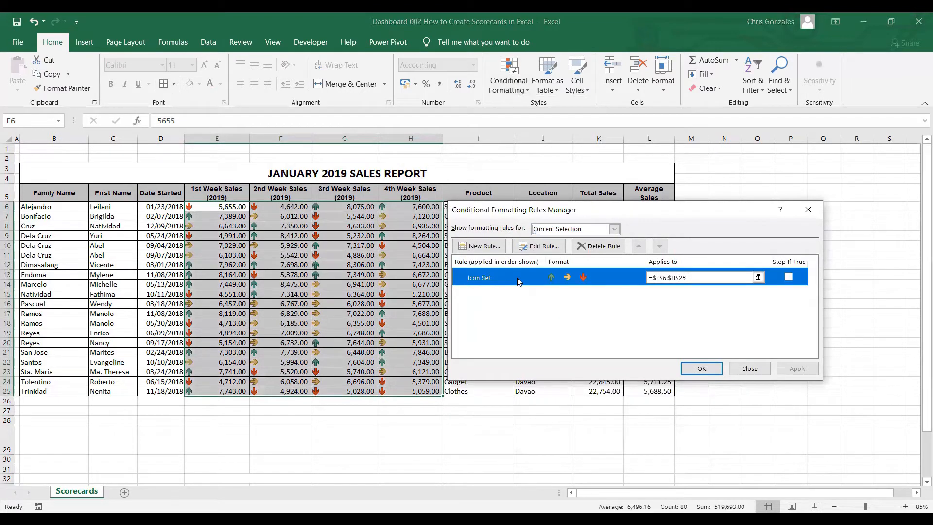
{"action": "left_click", "coordinate": [532, 246]}
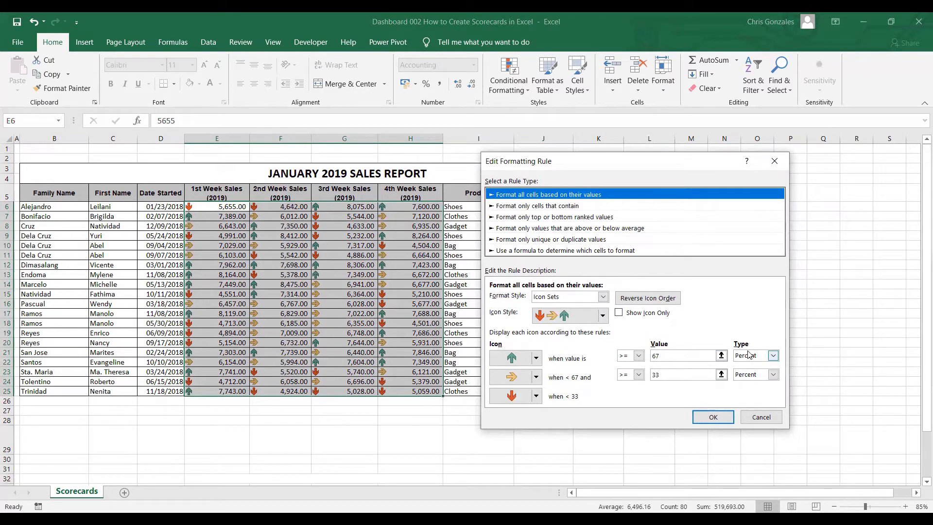
{"action": "left_click", "coordinate": [772, 355]}
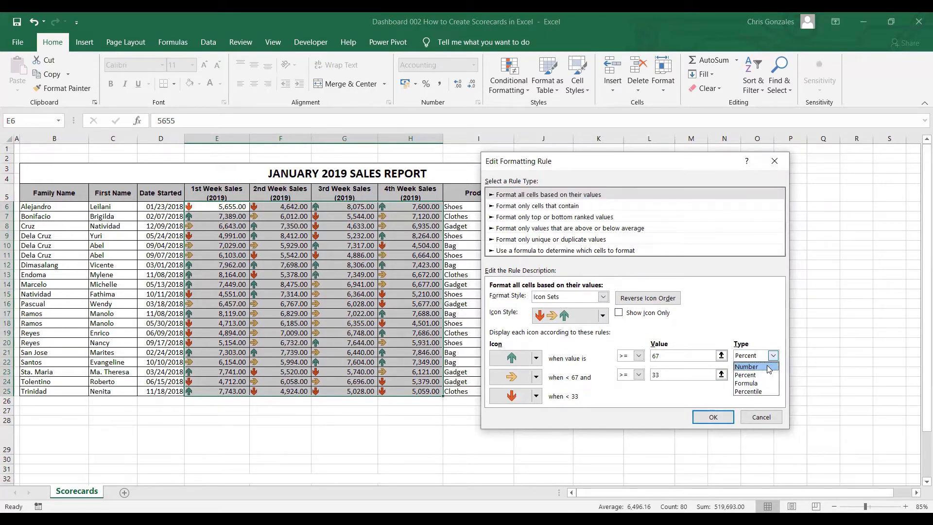
{"action": "left_click", "coordinate": [748, 366]}
{"action": "left_click", "coordinate": [692, 357]}
{"action": "key", "text": "BackSpace"}
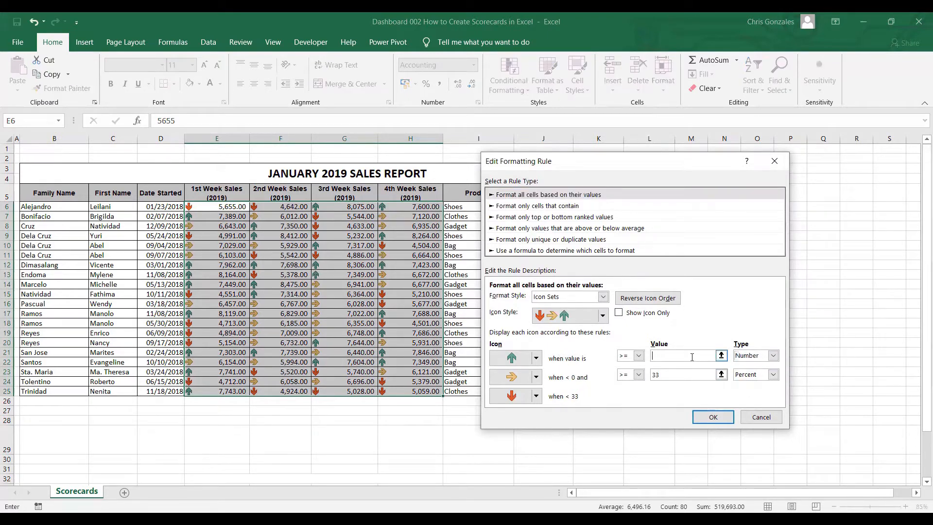
{"action": "type", "text": "6001"}
Set the yellow arrow threshold to >= 5001 with type Number and apply the edited rule to the weekly sales.
{"action": "left_click", "coordinate": [773, 374]}
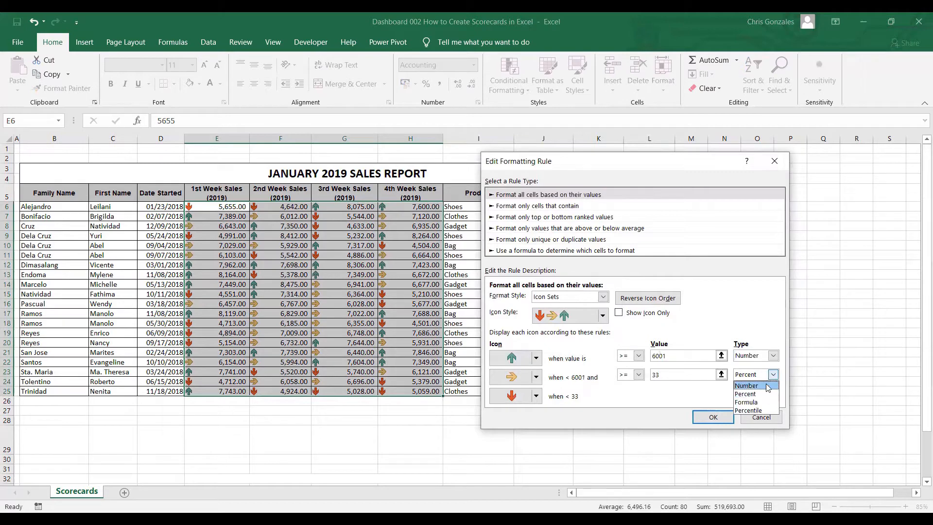
{"action": "left_click", "coordinate": [762, 384]}
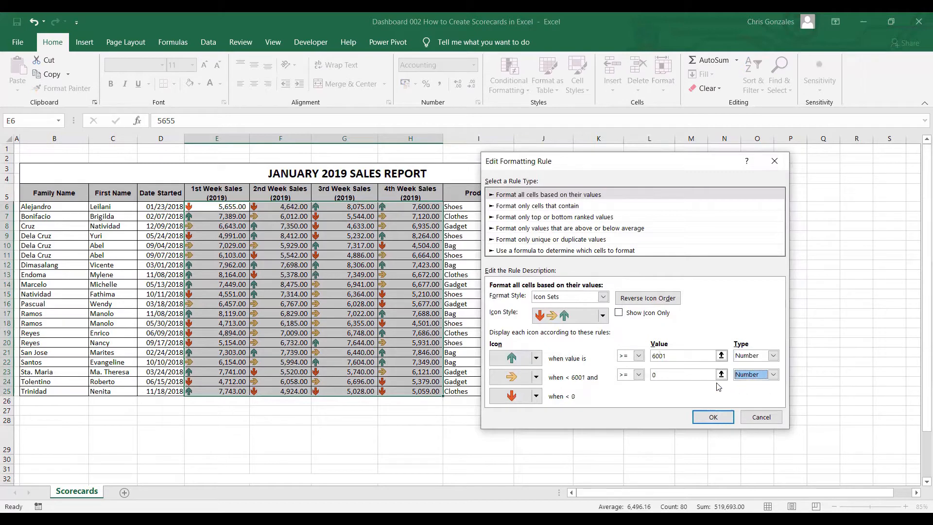
{"action": "double_click", "coordinate": [683, 377]}
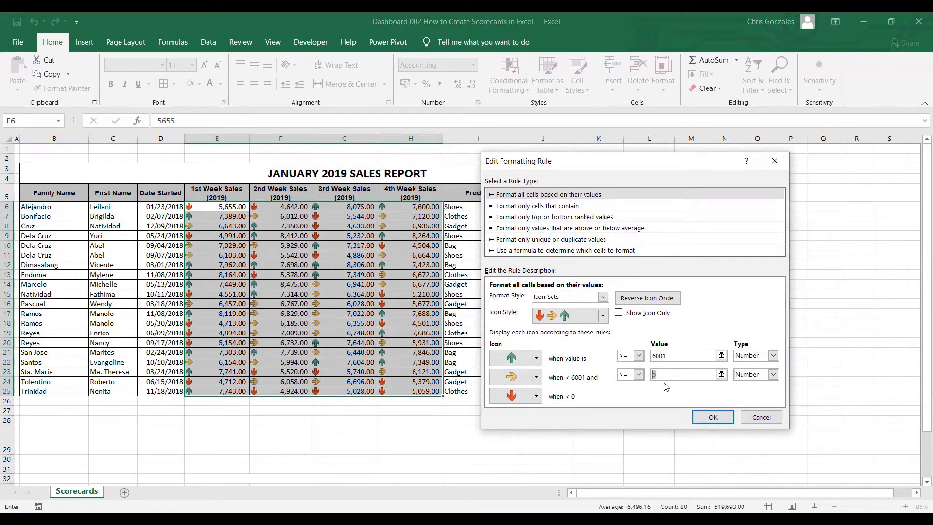
{"action": "type", "text": "5001"}
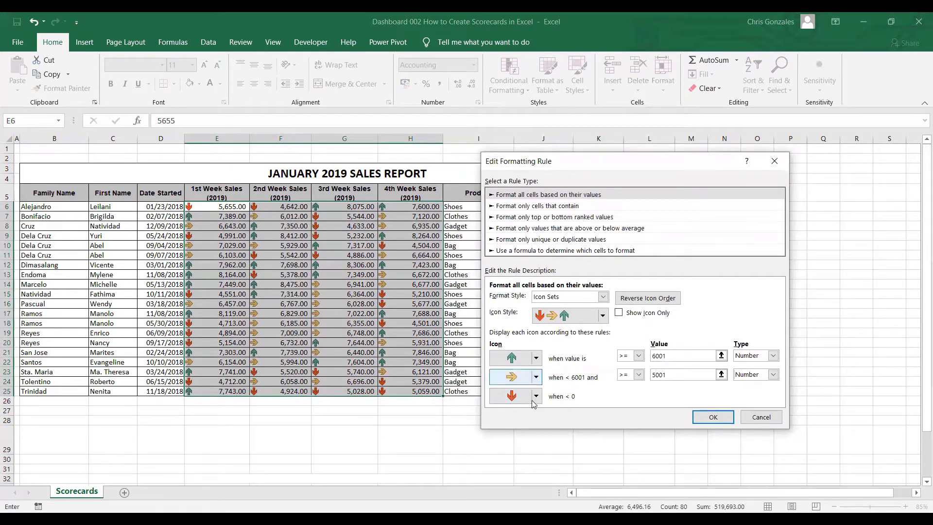
{"action": "left_click", "coordinate": [713, 419]}
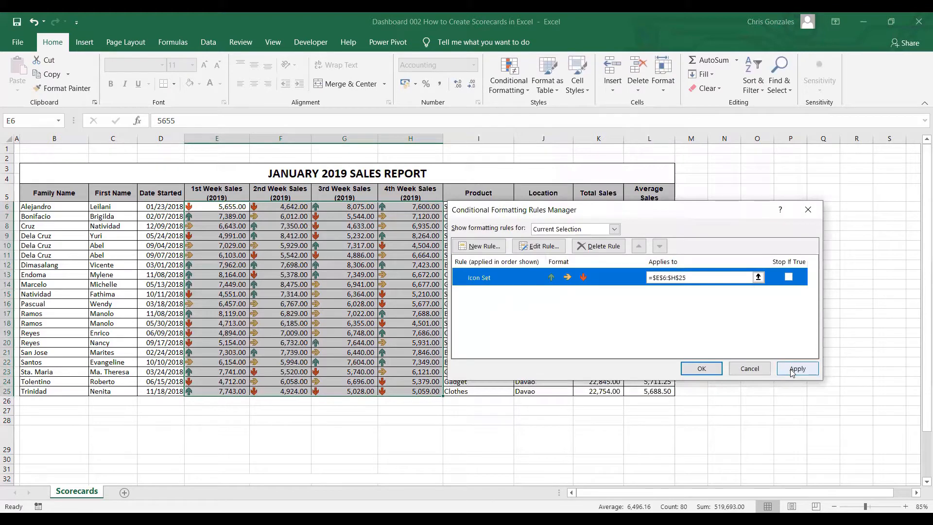
{"action": "left_click", "coordinate": [791, 371]}
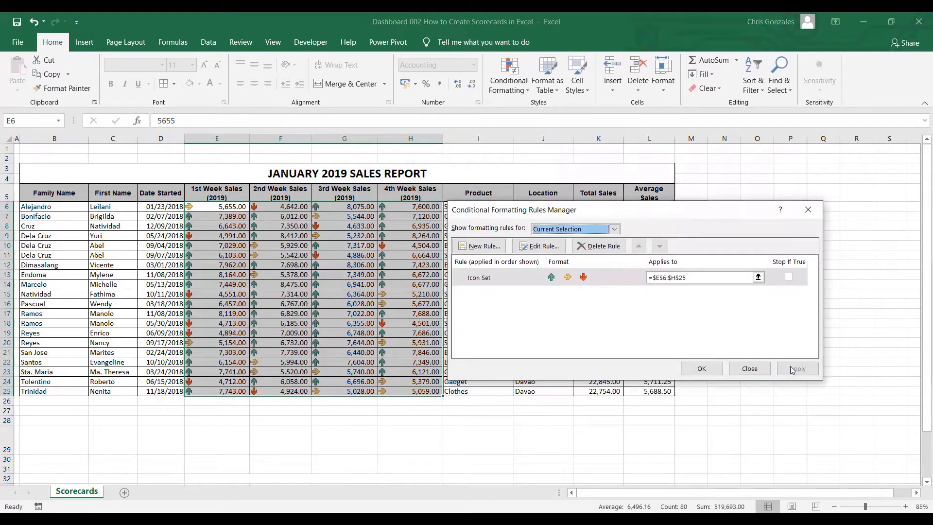
{"action": "left_click", "coordinate": [701, 368]}
{"action": "left_click", "coordinate": [342, 344]}
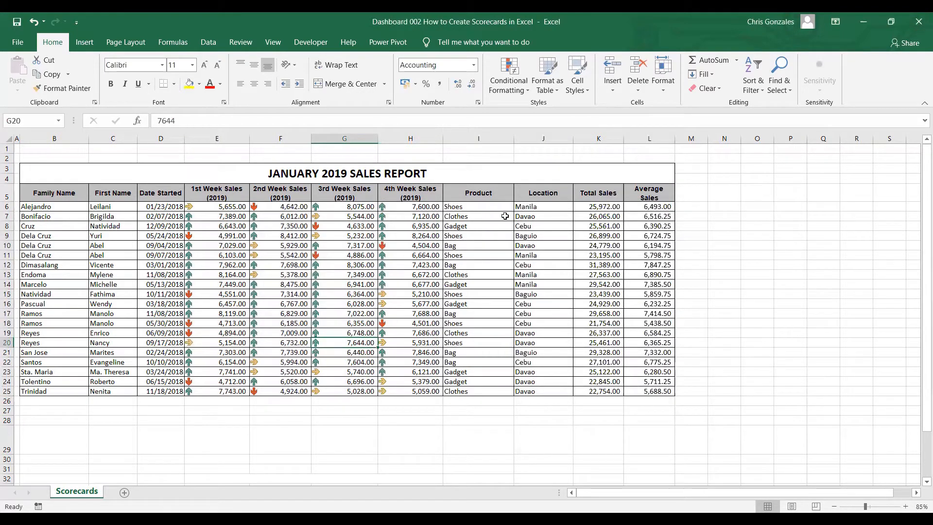
Insert a new column between Total Sales and Average Sales.
{"action": "left_click", "coordinate": [651, 139]}
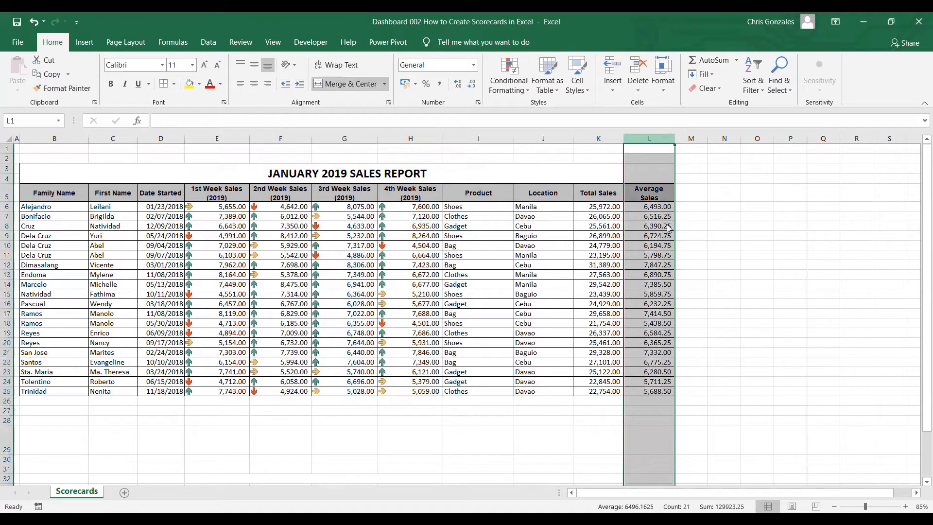
{"action": "right_click", "coordinate": [651, 138]}
{"action": "left_click", "coordinate": [660, 223]}
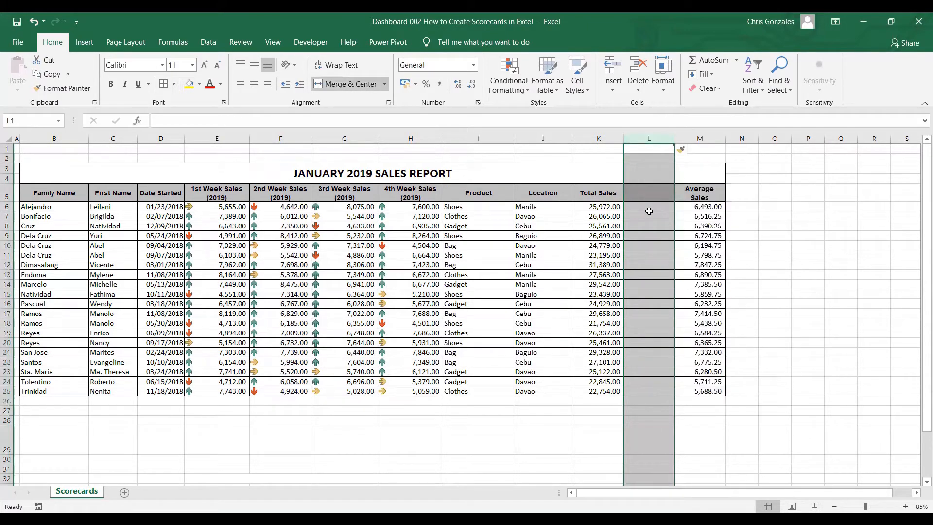
Enter the header "Total Sales Bar Chart" in cell L5 of the new column.
{"action": "left_click", "coordinate": [631, 192]}
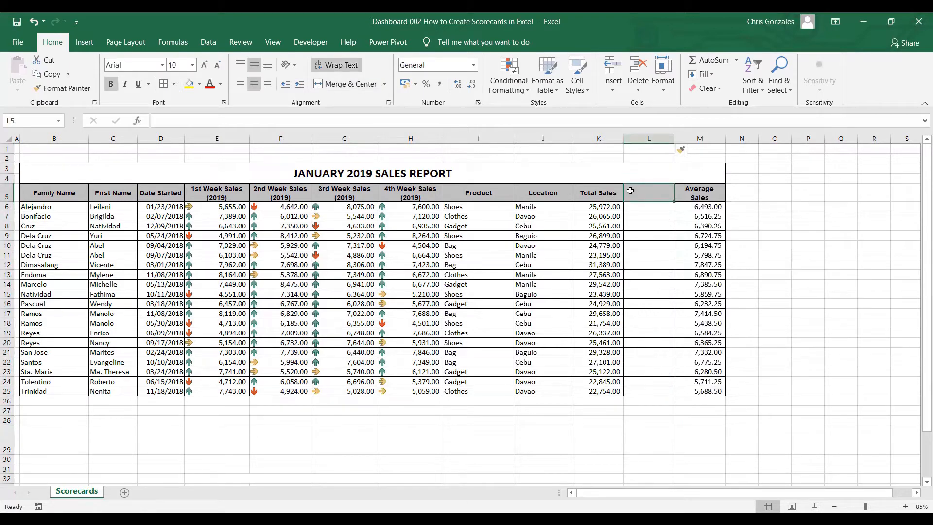
{"action": "type", "text": "T"}
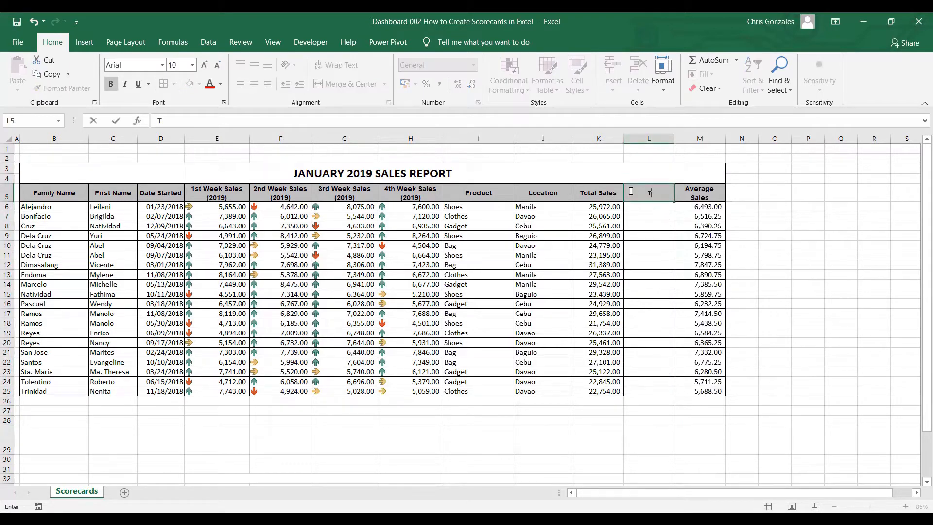
{"action": "type", "text": "otal Sales Barc"}
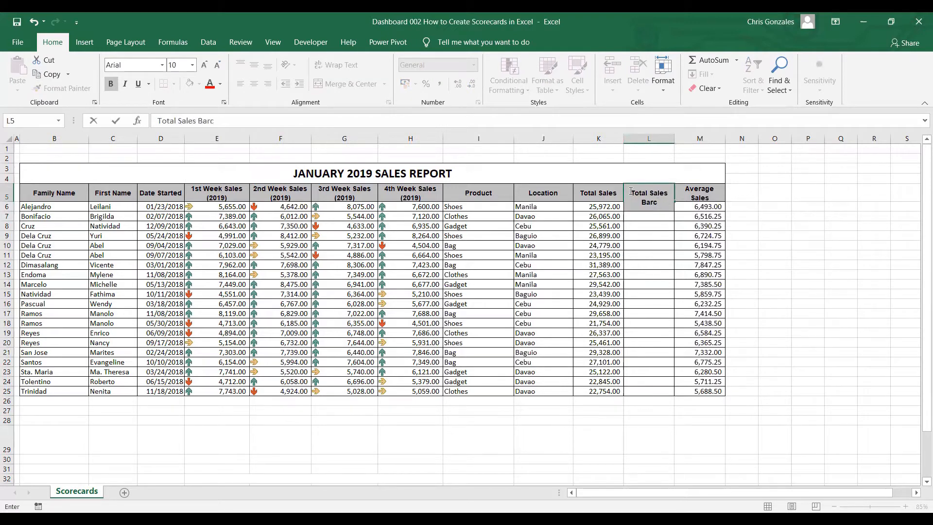
{"action": "key", "text": "BackSpace"}
{"action": "type", "text": "Chart"}
{"action": "key", "text": "Return"}
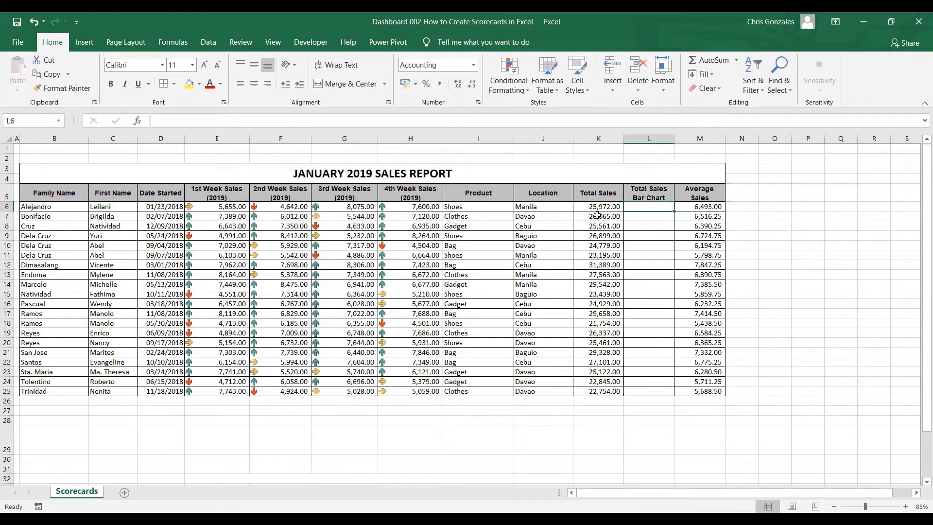
Copy the Total Sales values from K6:K25 into the Total Sales Bar Chart column starting at L6.
{"action": "left_click_drag", "start_coordinate": [599, 207], "coordinate": [604, 388]}
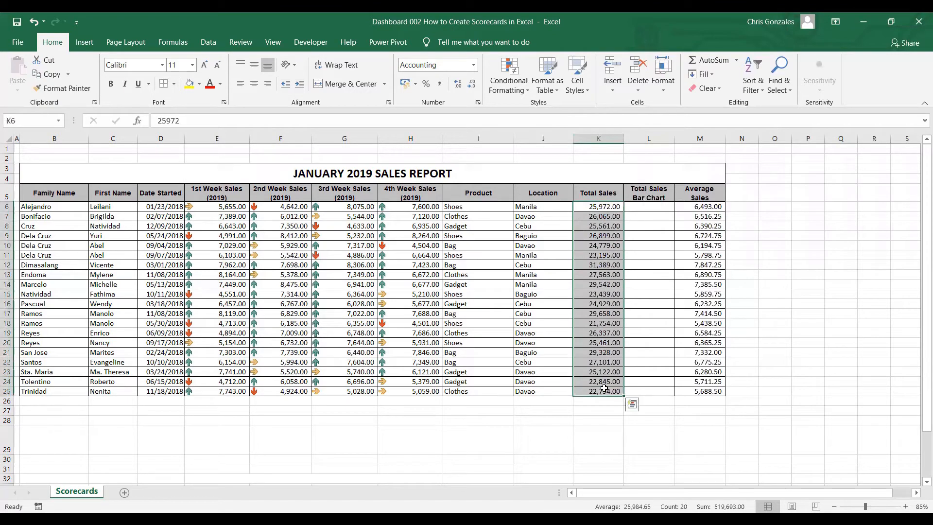
{"action": "key", "text": "ctrl+c"}
{"action": "left_click", "coordinate": [650, 208]}
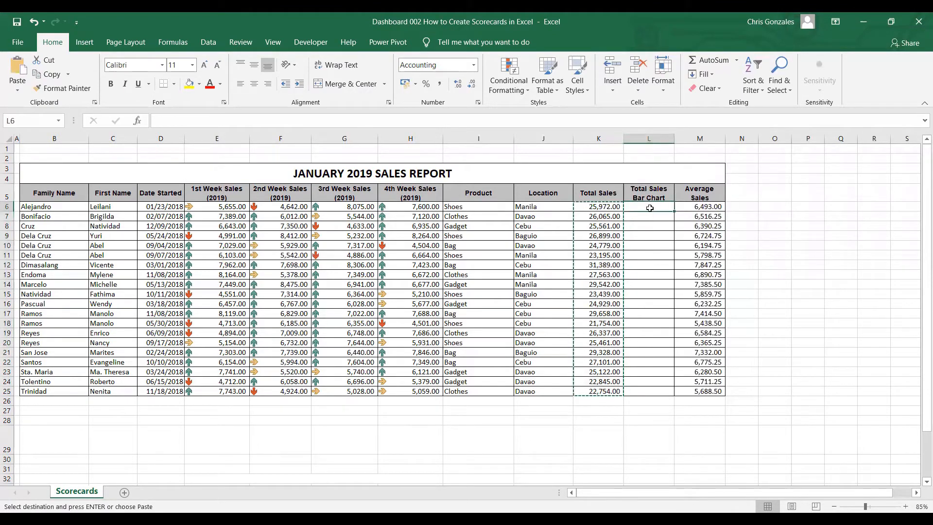
{"action": "key", "text": "ctrl+v"}
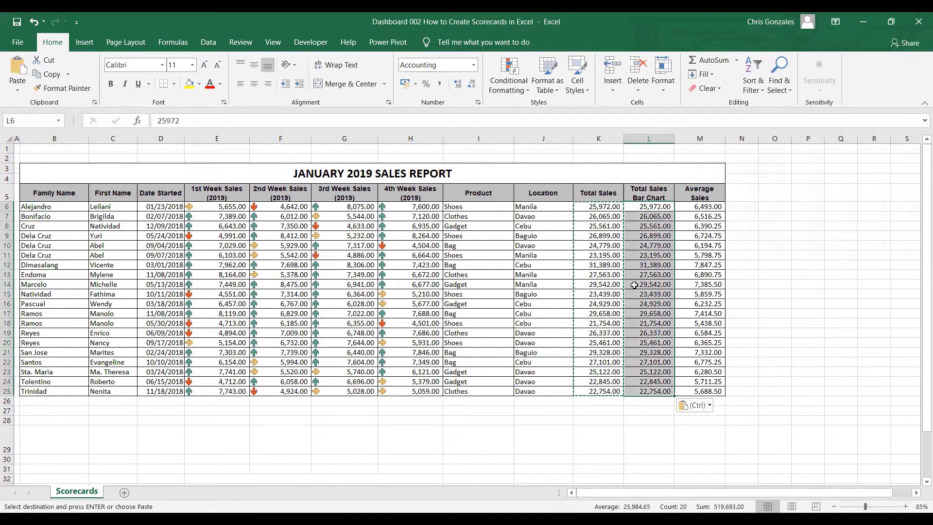
{"action": "key", "text": "Escape"}
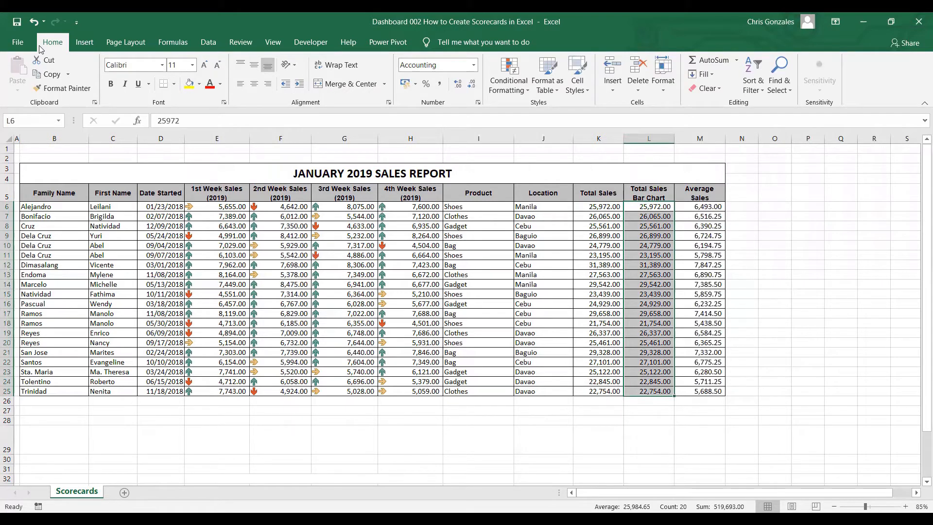
Apply blue solid fill data bars to the Total Sales Bar Chart values in L6:L25.
{"action": "left_click", "coordinate": [506, 92]}
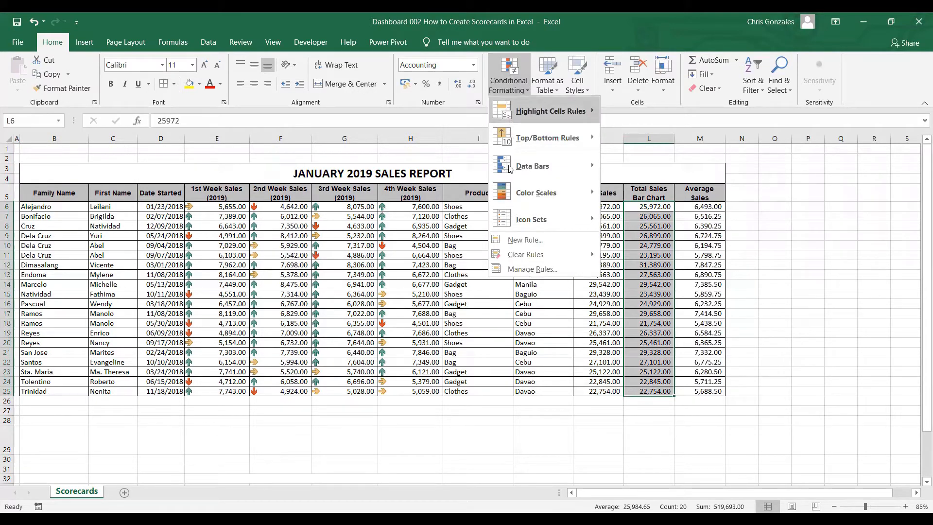
{"action": "mouse_move", "coordinate": [510, 169]}
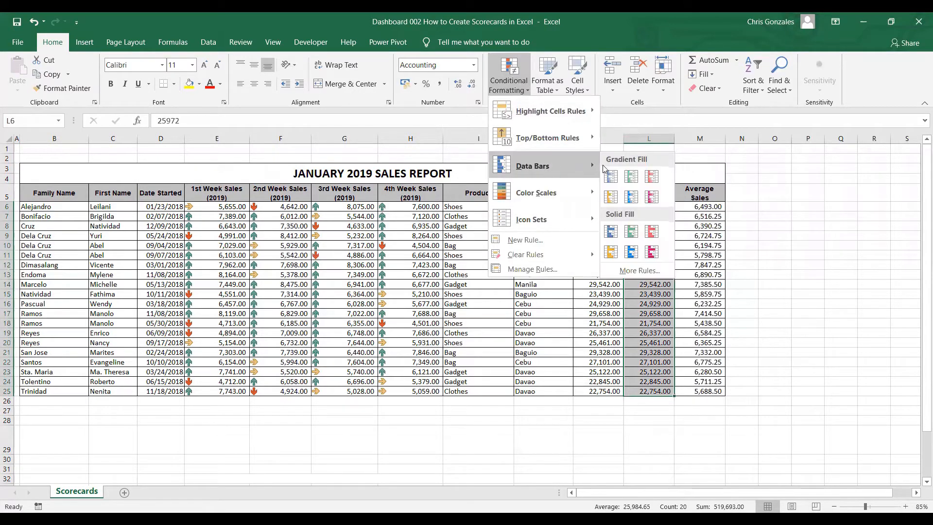
{"action": "left_click", "coordinate": [617, 231]}
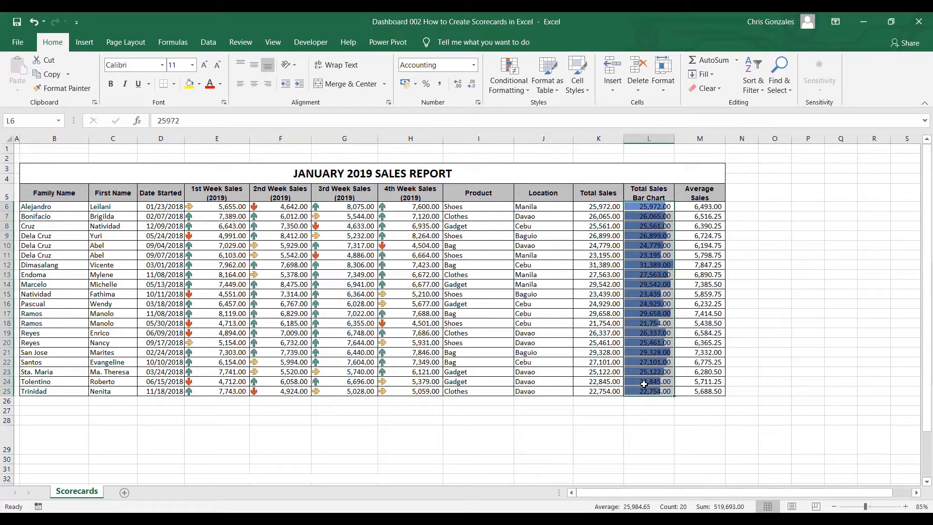
Link L6 to its Total Sales cell with the formula =K6 and fill it down the Total Sales Bar Chart column to L25.
{"action": "left_click", "coordinate": [595, 206]}
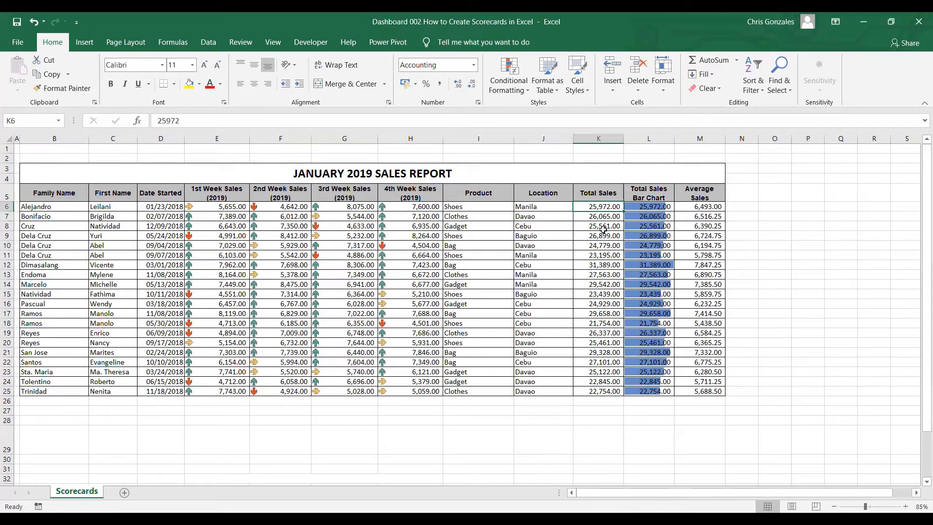
{"action": "left_click", "coordinate": [645, 208]}
{"action": "scroll", "coordinate": [695, 227], "scroll_direction": "up", "scroll_amount": 5}
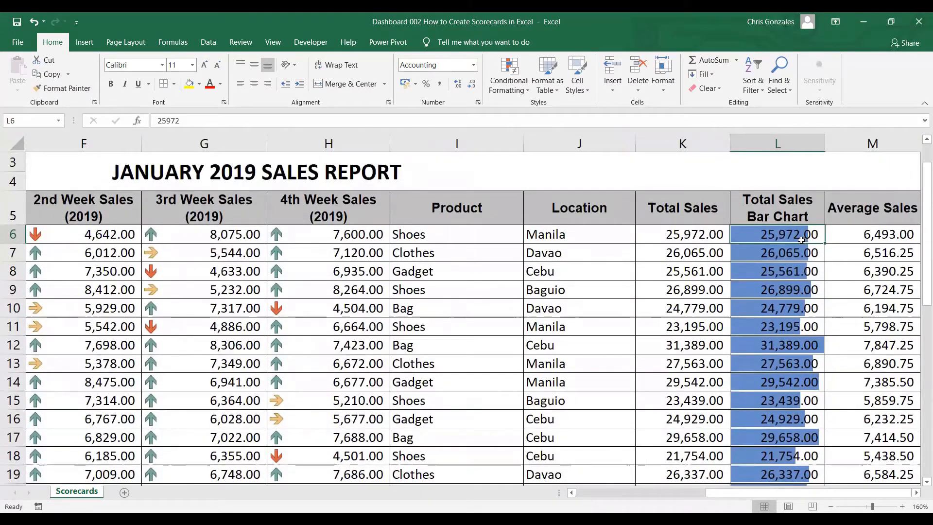
{"action": "type", "text": "="}
{"action": "key", "text": "Left"}
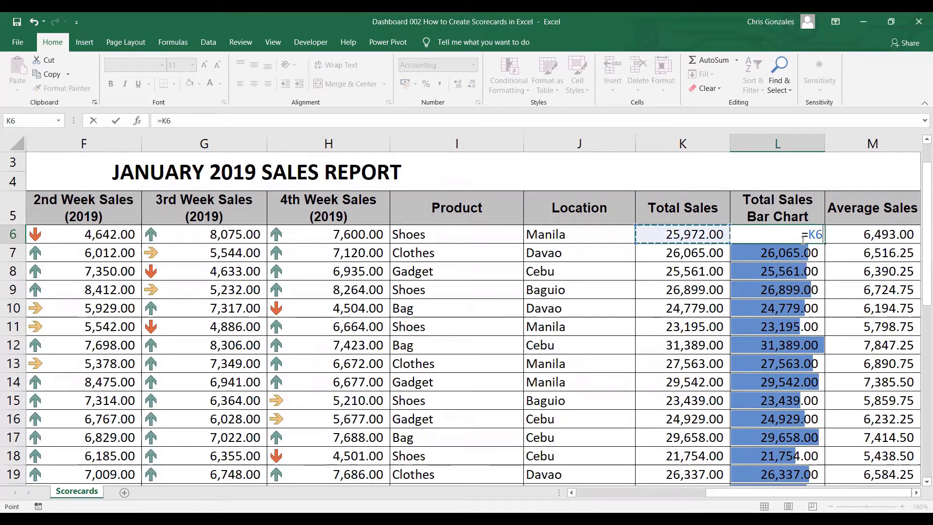
{"action": "key", "text": "Return"}
{"action": "left_click", "coordinate": [795, 236]}
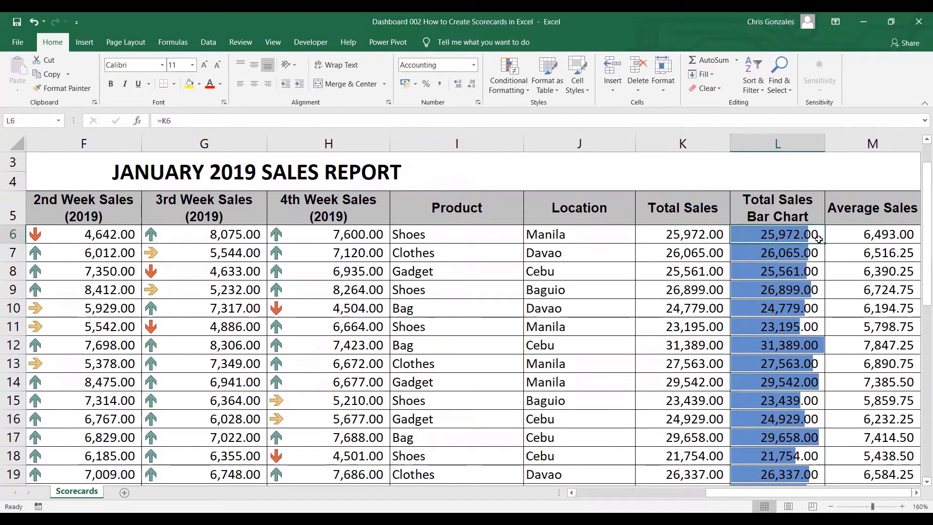
{"action": "left_click_drag", "start_coordinate": [824, 243], "coordinate": [805, 444]}
{"action": "scroll", "coordinate": [806, 444], "scroll_direction": "up", "scroll_amount": 2}
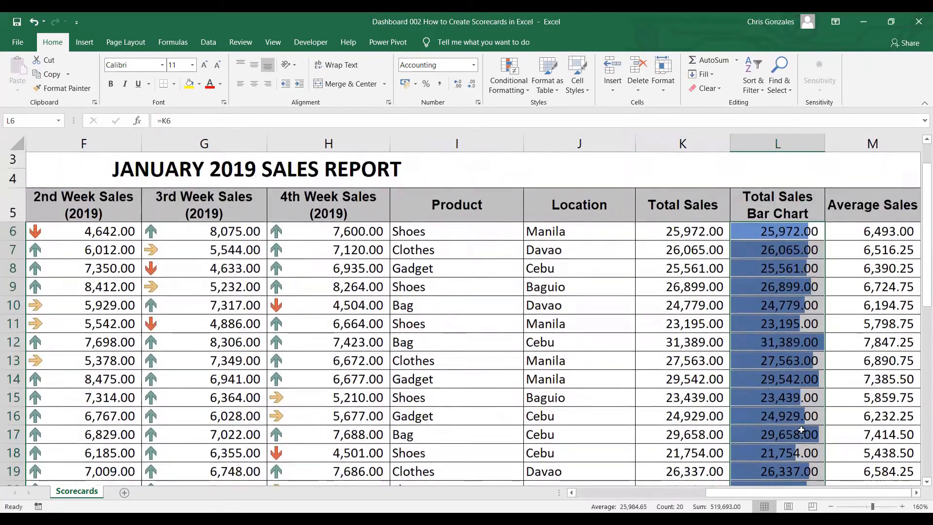
Inspect the linking formulas in L6 and L7 of the Total Sales Bar Chart column.
{"action": "double_click", "coordinate": [782, 235]}
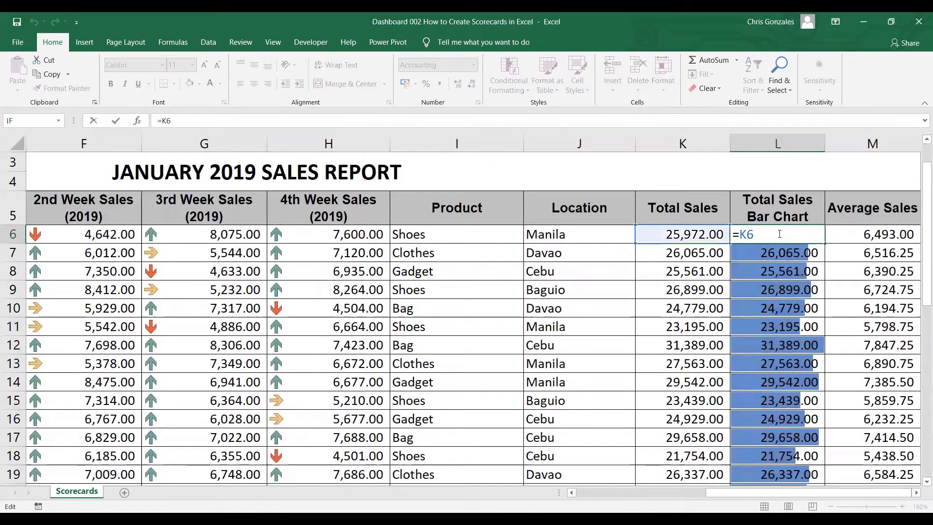
{"action": "key", "text": "Return"}
{"action": "double_click", "coordinate": [754, 252]}
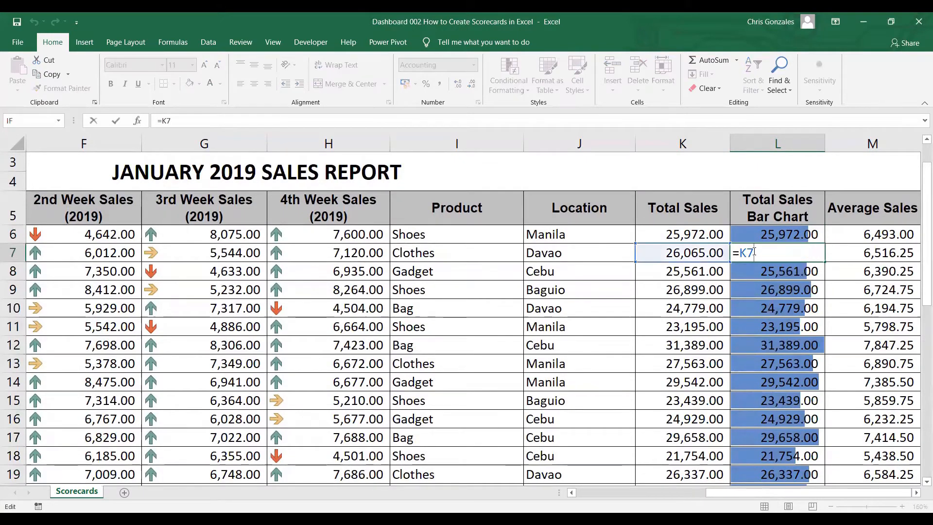
{"action": "key", "text": "Return"}
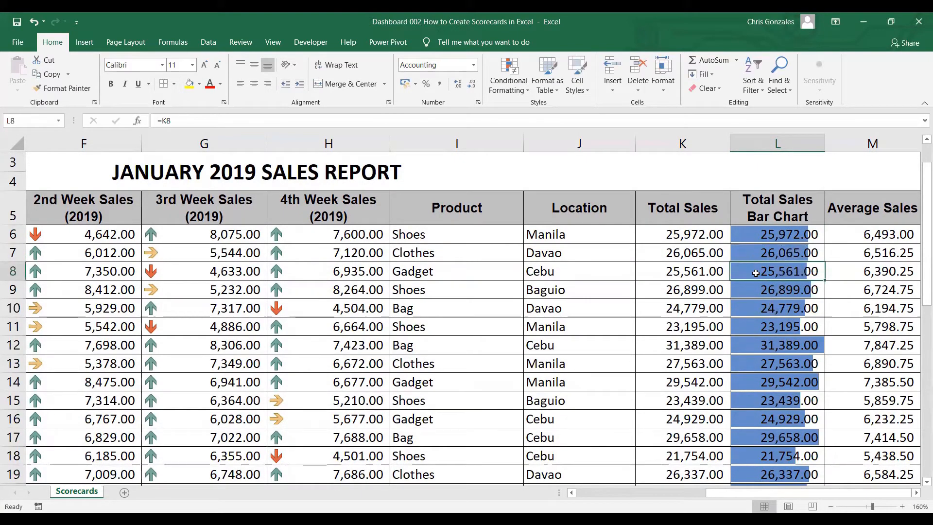
Test the link to the data bars by setting Total Sales in K6 to 50000, and undo the change.
{"action": "left_click", "coordinate": [684, 237]}
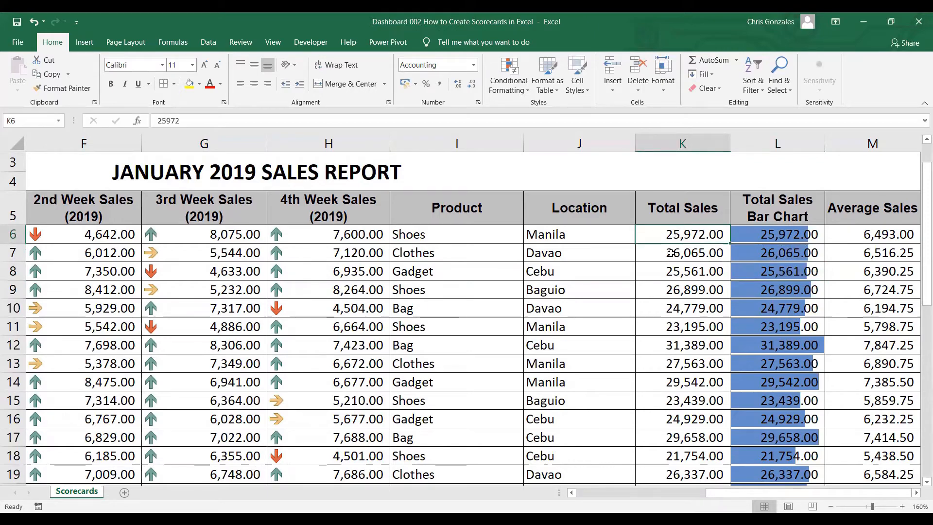
{"action": "scroll", "coordinate": [670, 252], "scroll_direction": "down", "scroll_amount": 3}
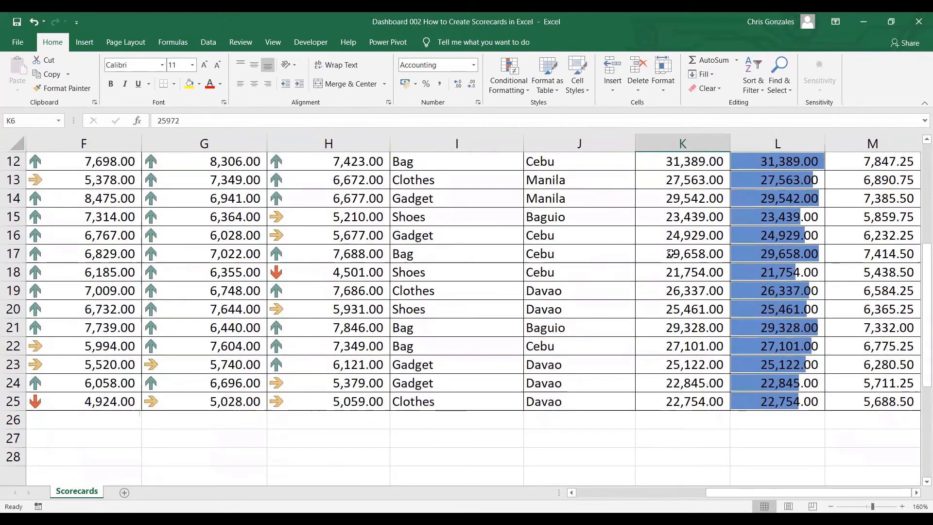
{"action": "scroll", "coordinate": [671, 252], "scroll_direction": "up", "scroll_amount": 1}
{"action": "scroll", "coordinate": [670, 252], "scroll_direction": "up", "scroll_amount": 2}
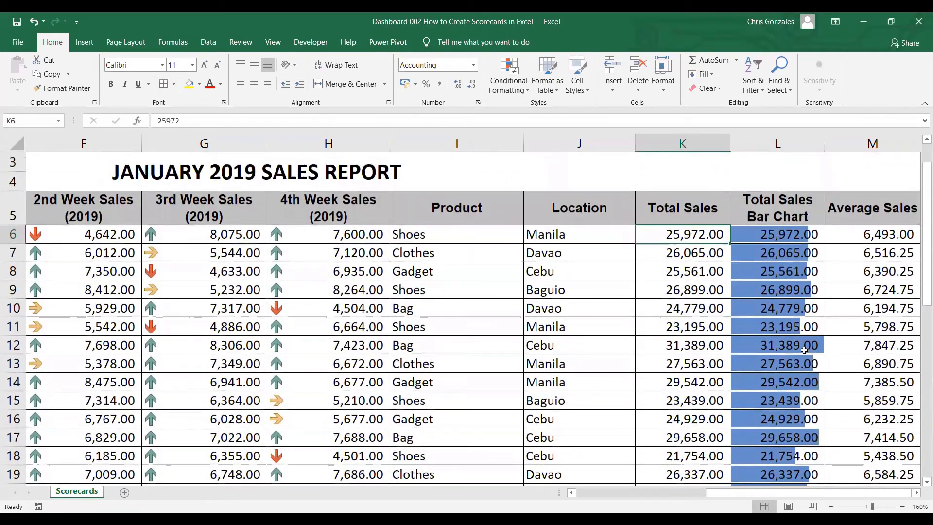
{"action": "scroll", "coordinate": [798, 346], "scroll_direction": "down", "scroll_amount": 3}
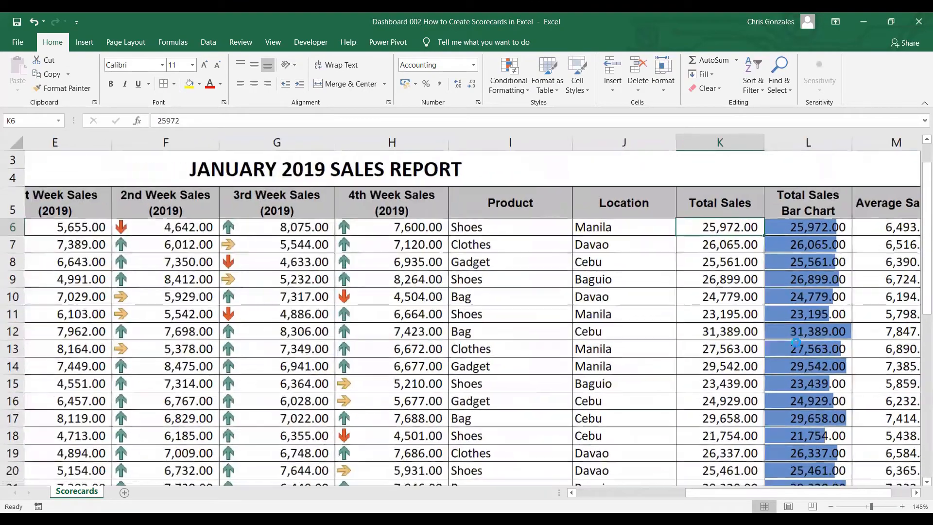
{"action": "scroll", "coordinate": [796, 342], "scroll_direction": "down", "scroll_amount": 1}
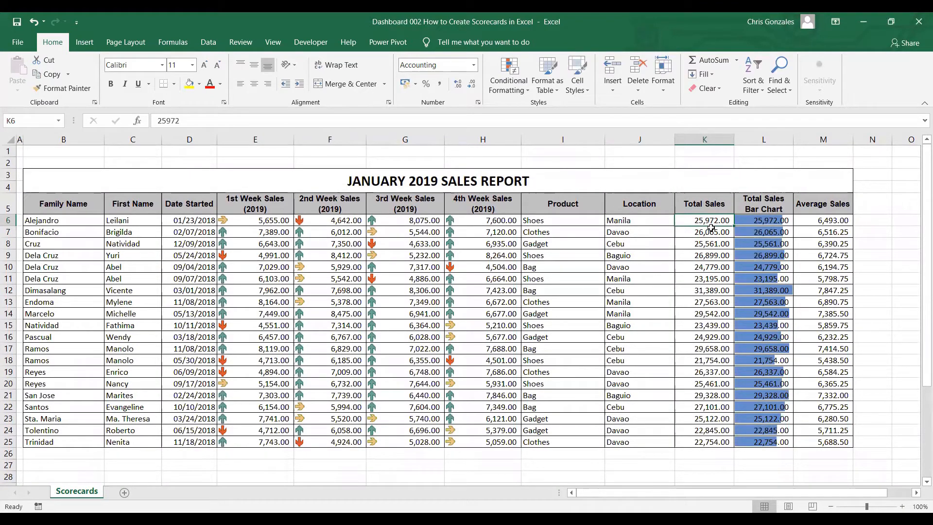
{"action": "type", "text": "50000"}
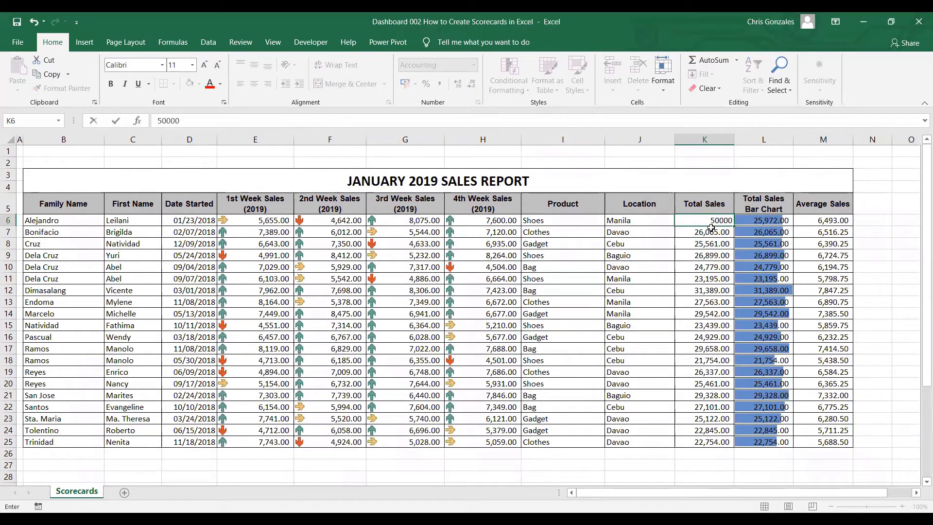
{"action": "key", "text": "Return"}
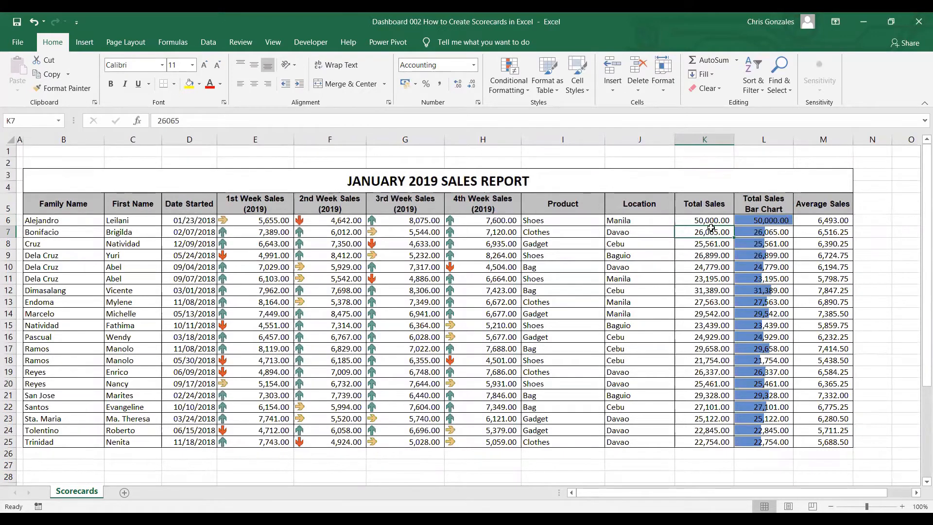
{"action": "key", "text": "ctrl+z"}
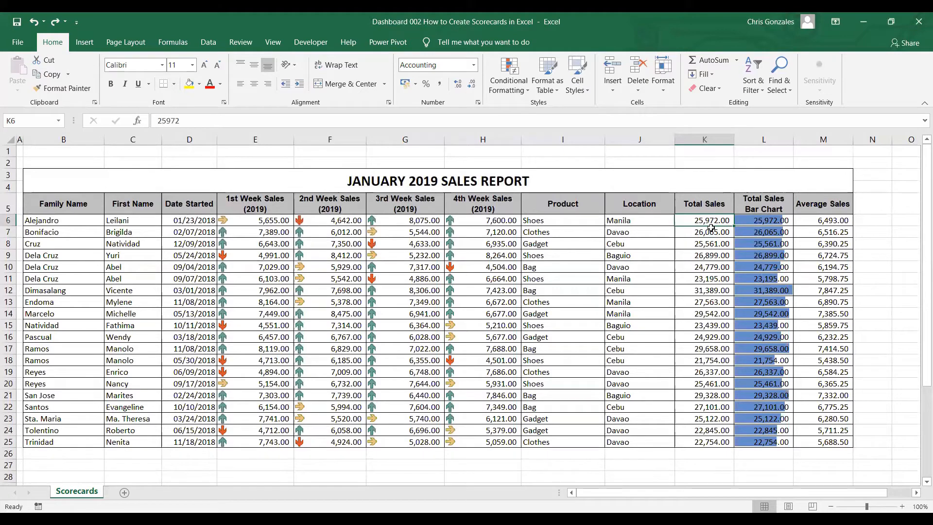
Hide the numbers behind the data bars in L6:L25 by applying the custom number format ;;;.
{"action": "left_click_drag", "start_coordinate": [761, 221], "coordinate": [758, 443]}
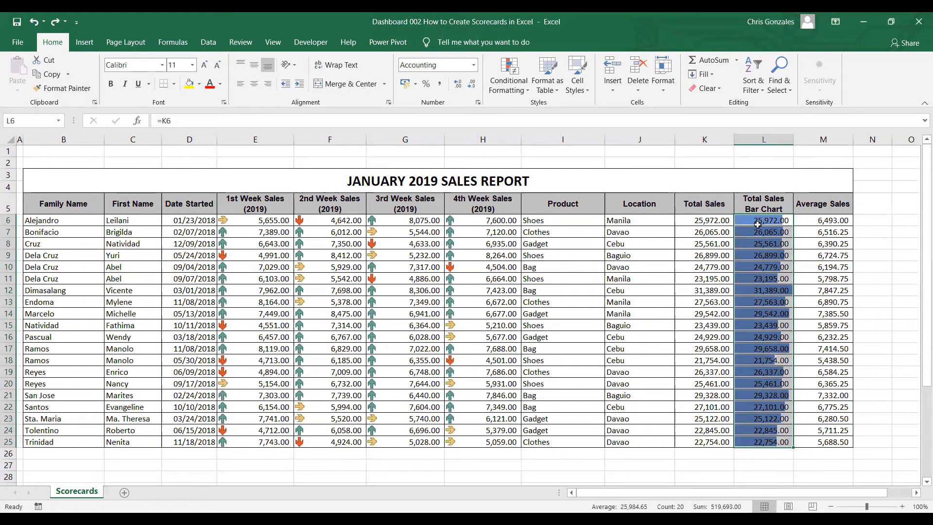
{"action": "right_click", "coordinate": [758, 281]}
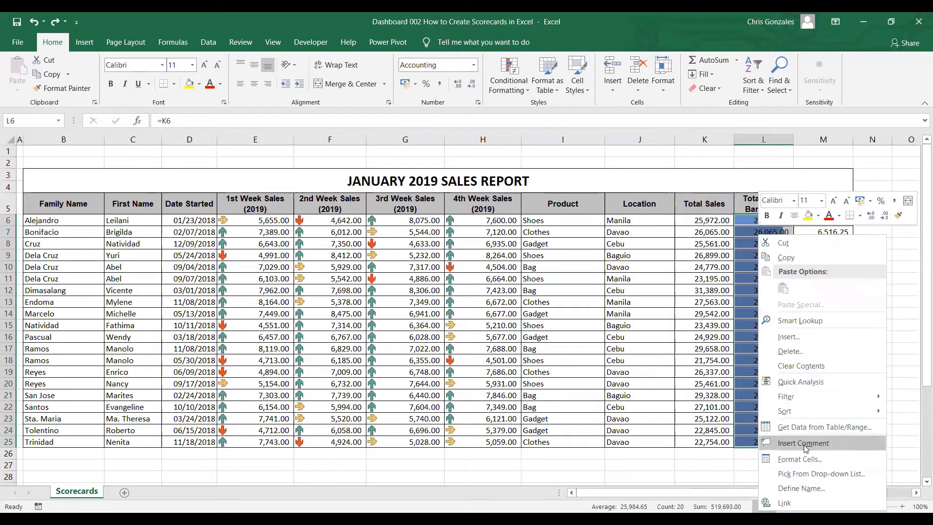
{"action": "left_click", "coordinate": [805, 459]}
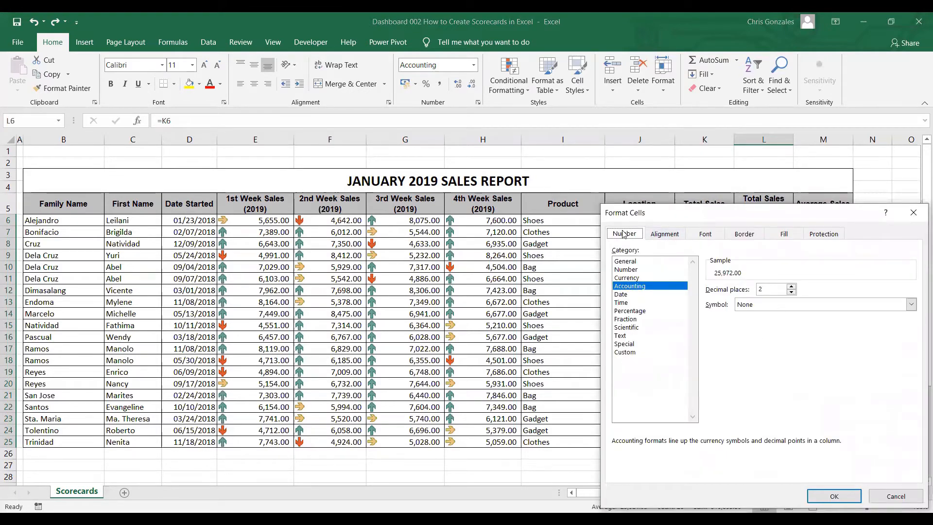
{"action": "left_click", "coordinate": [625, 353]}
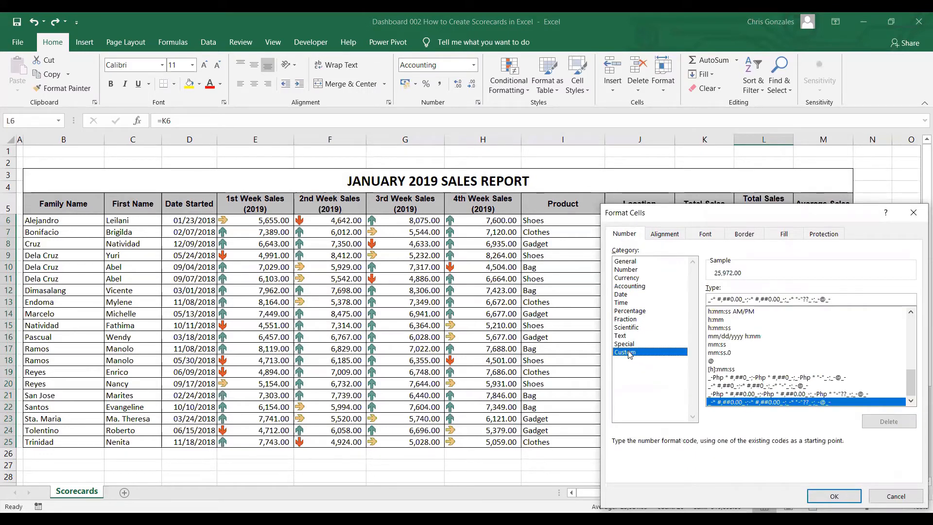
{"action": "left_click_drag", "start_coordinate": [842, 299], "coordinate": [707, 299]}
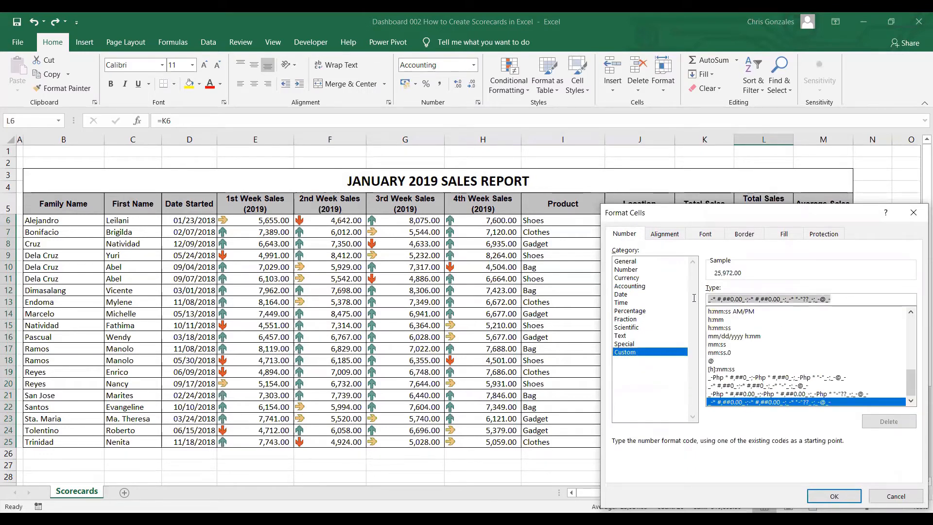
{"action": "type", "text": ";"}
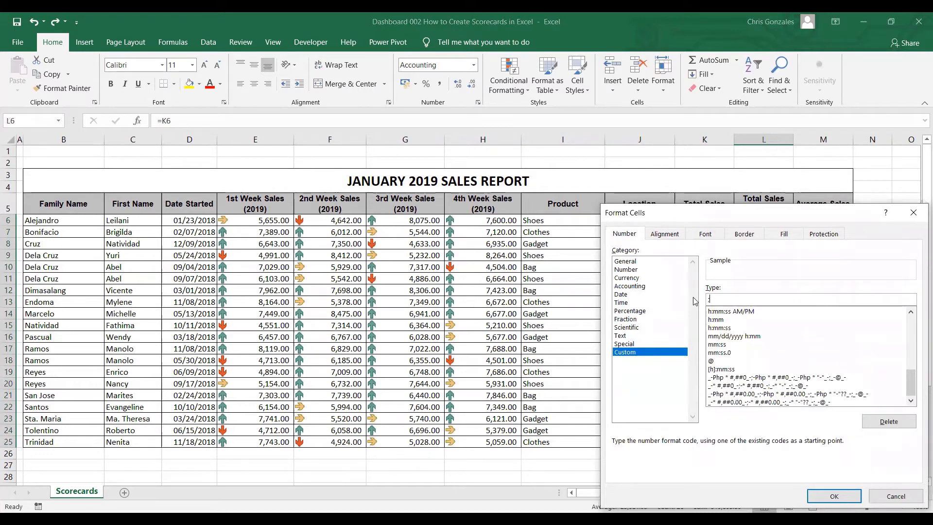
{"action": "type", "text": ";;"}
{"action": "left_click", "coordinate": [828, 495]}
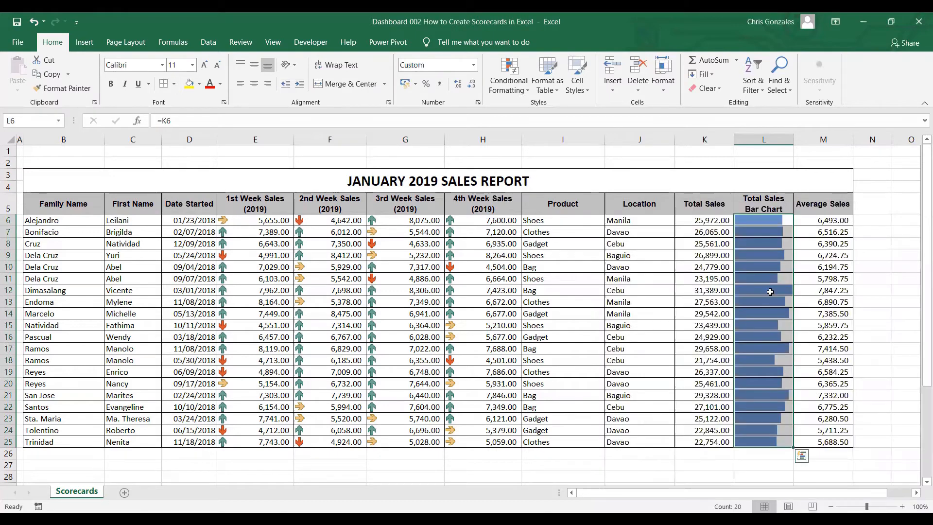
Try 50000 in K6 again to test the data bars with hidden numbers, and undo the entry.
{"action": "left_click", "coordinate": [708, 220]}
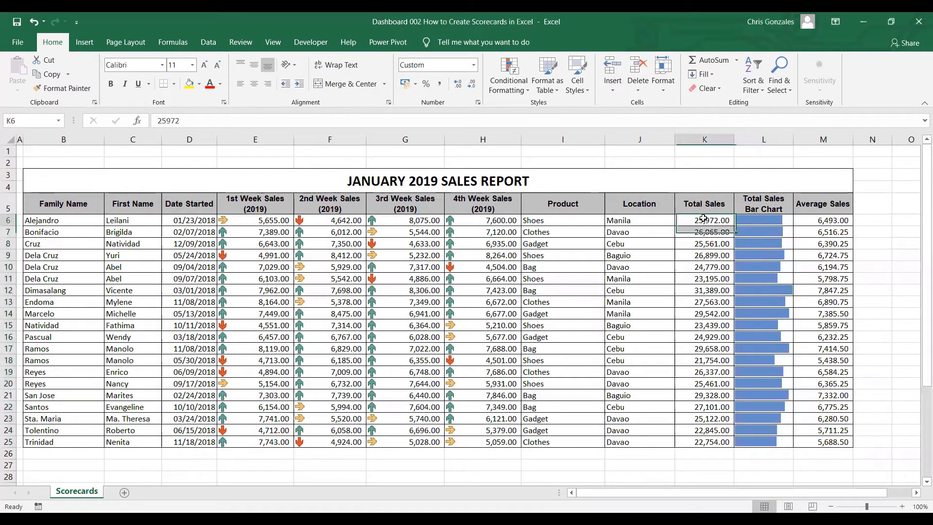
{"action": "type", "text": "50000"}
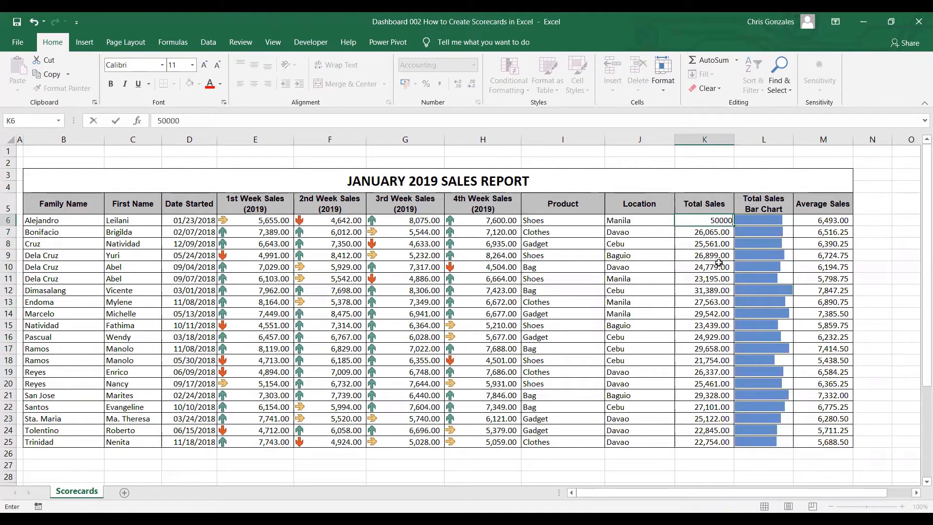
{"action": "key", "text": "Return"}
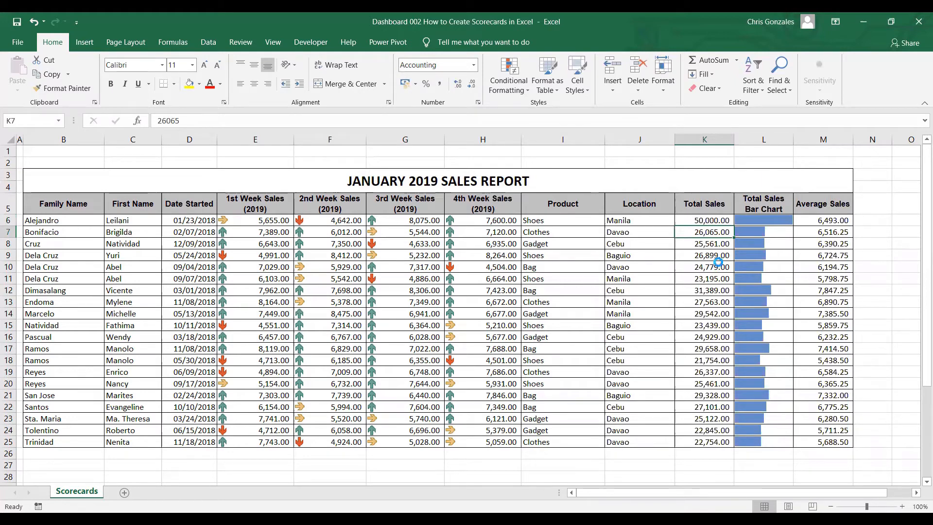
{"action": "key", "text": "ctrl+z"}
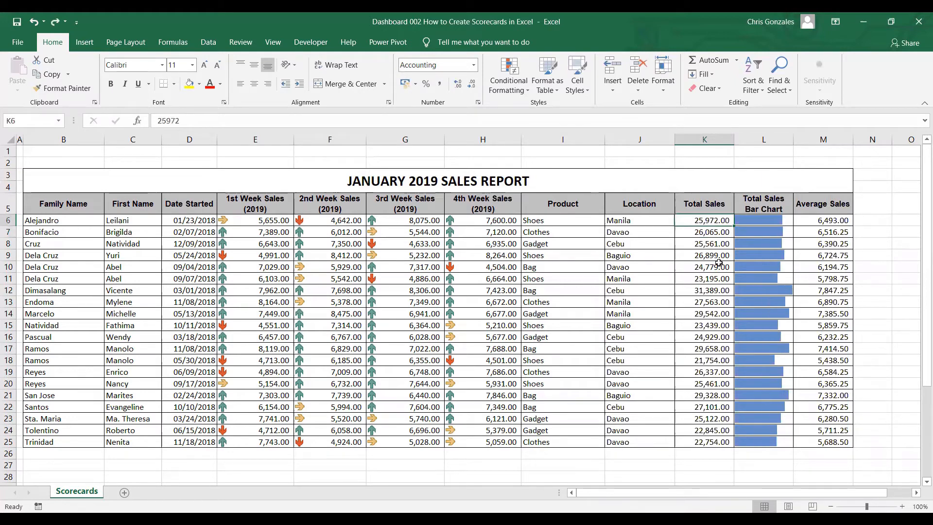
Check the formula behind the data bar in L6.
{"action": "left_click", "coordinate": [769, 223]}
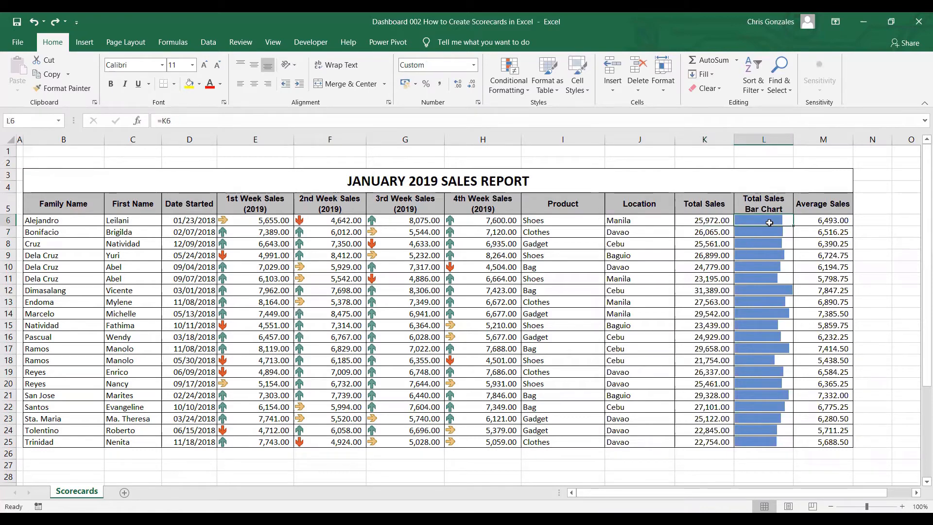
{"action": "double_click", "coordinate": [769, 222]}
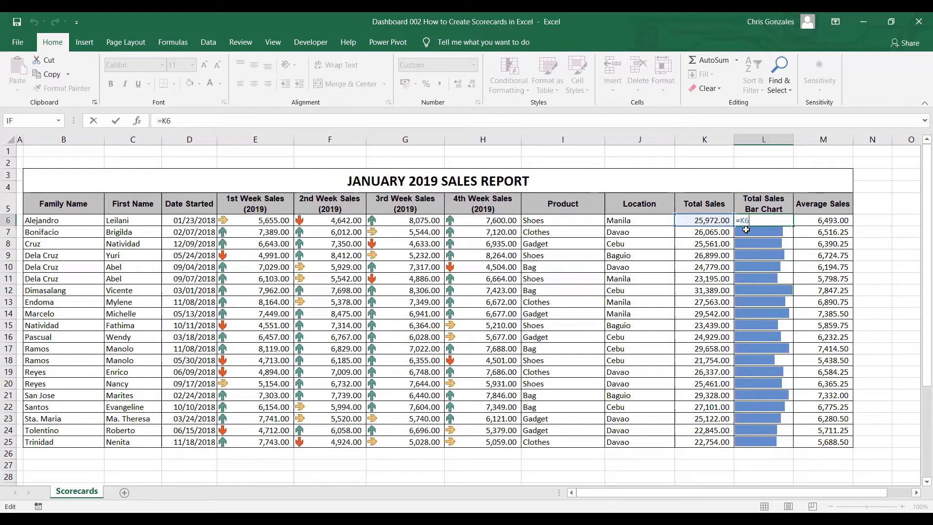
{"action": "key", "text": "Return"}
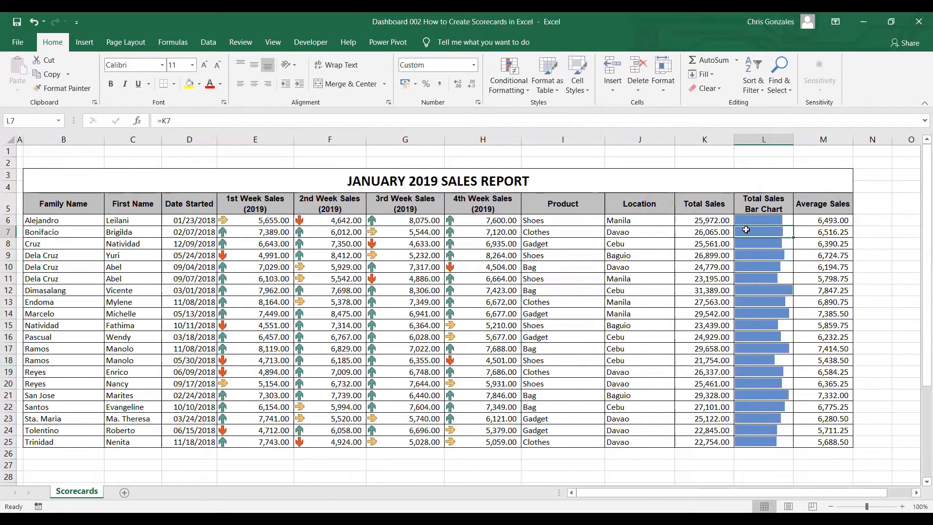
{"action": "key", "text": "Up"}
{"action": "key", "text": "Up"}
{"action": "key", "text": "Left"}
{"action": "key", "text": "Left"}
{"action": "key", "text": "Left"}
{"action": "key", "text": "Left"}
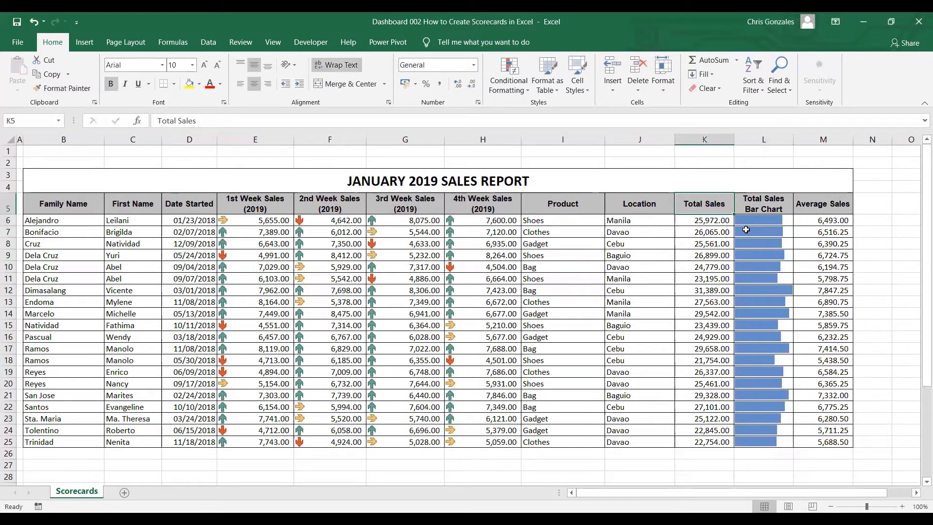
{"action": "key", "text": "Left"}
{"action": "key", "text": "Left"}
{"action": "key", "text": "Left"}
{"action": "key", "text": "Left"}
{"action": "key", "text": "Left"}
{"action": "key", "text": "Right"}
{"action": "key", "text": "Right"}
{"action": "key", "text": "Right"}
{"action": "key", "text": "Right"}
{"action": "key", "text": "Right"}
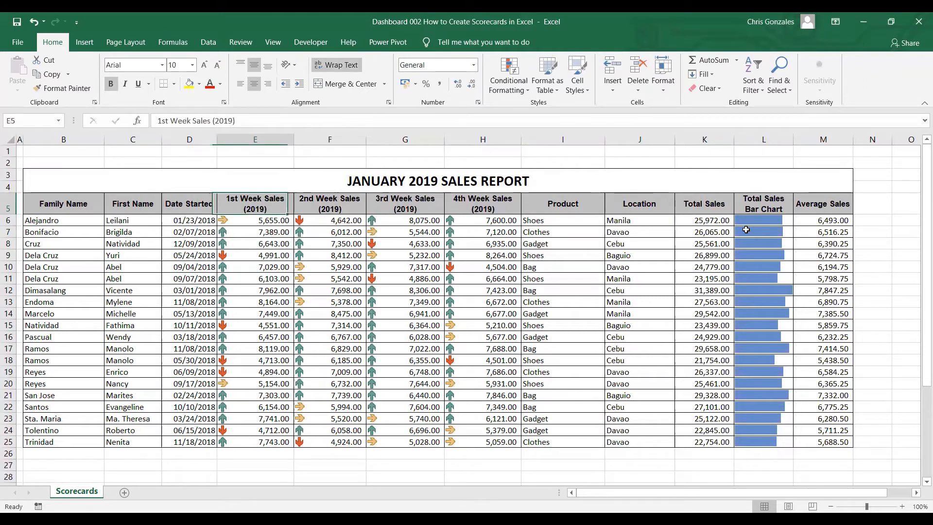
{"action": "key", "text": "Right"}
{"action": "key", "text": "Right"}
{"action": "key", "text": "Right"}
{"action": "key", "text": "Right"}
{"action": "key", "text": "Right"}
{"action": "key", "text": "Right"}
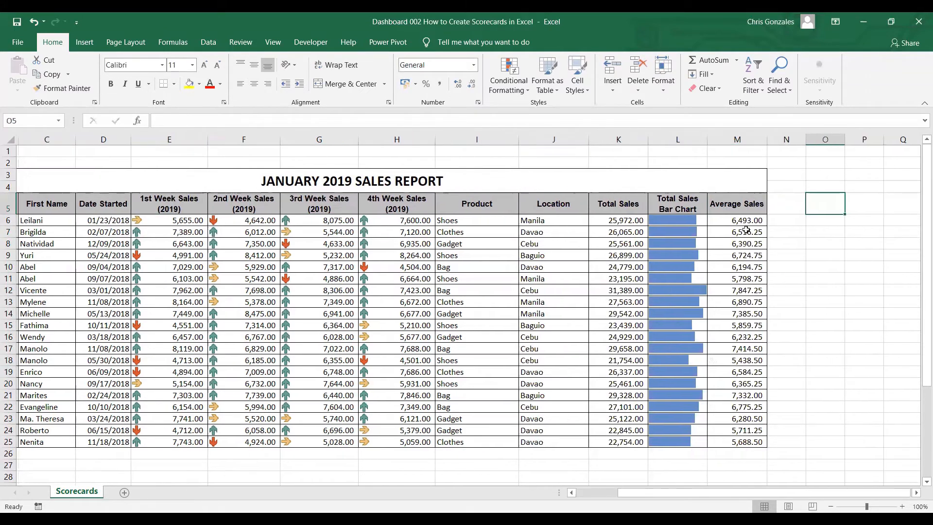
{"action": "key", "text": "Left"}
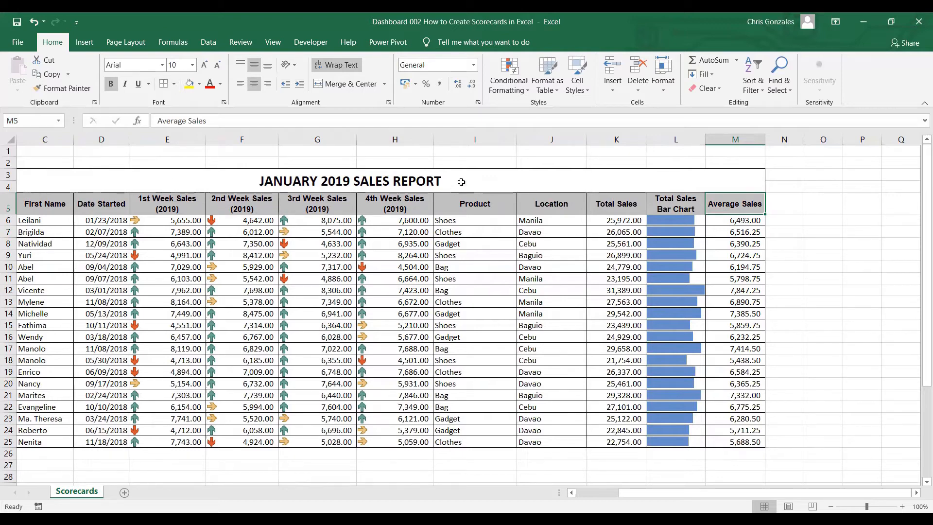
Insert a new column before Product and enter the header Dashboard in I5.
{"action": "left_click", "coordinate": [474, 140]}
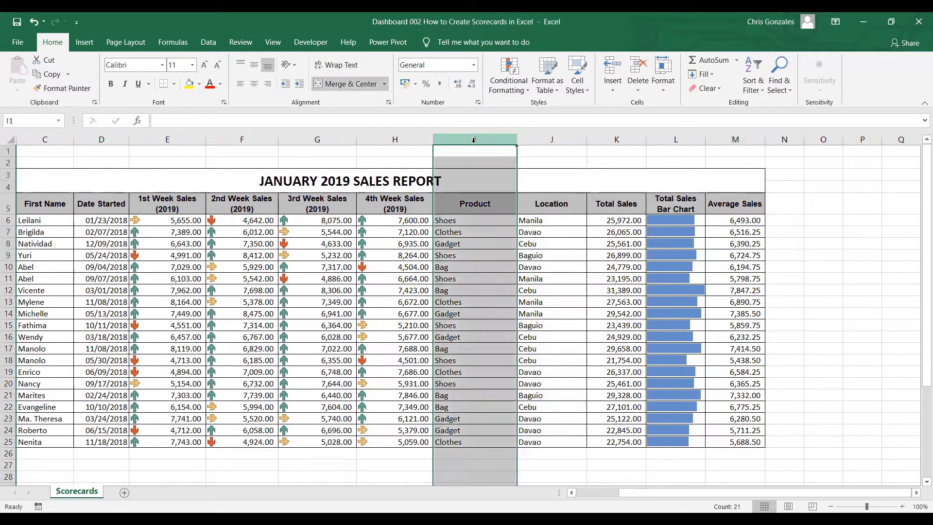
{"action": "right_click", "coordinate": [473, 140]}
{"action": "left_click", "coordinate": [486, 209]}
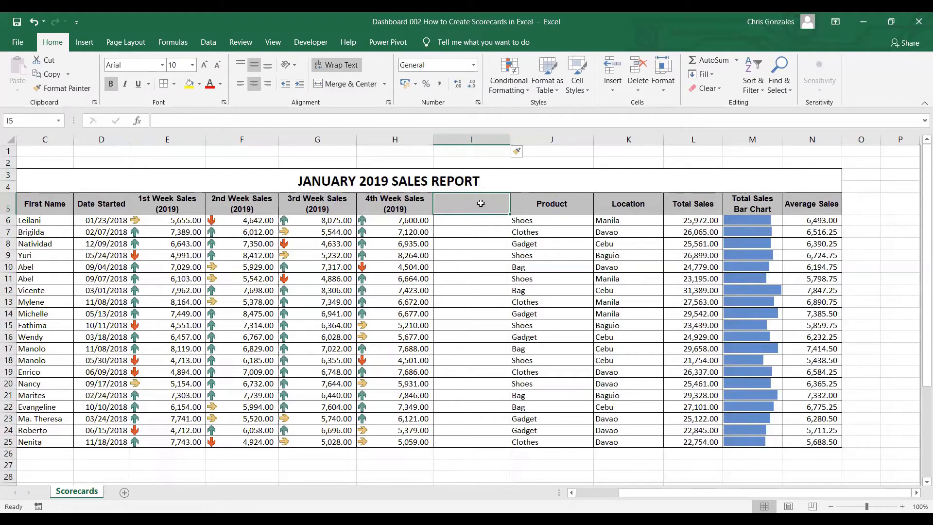
{"action": "type", "text": "Dashba"}
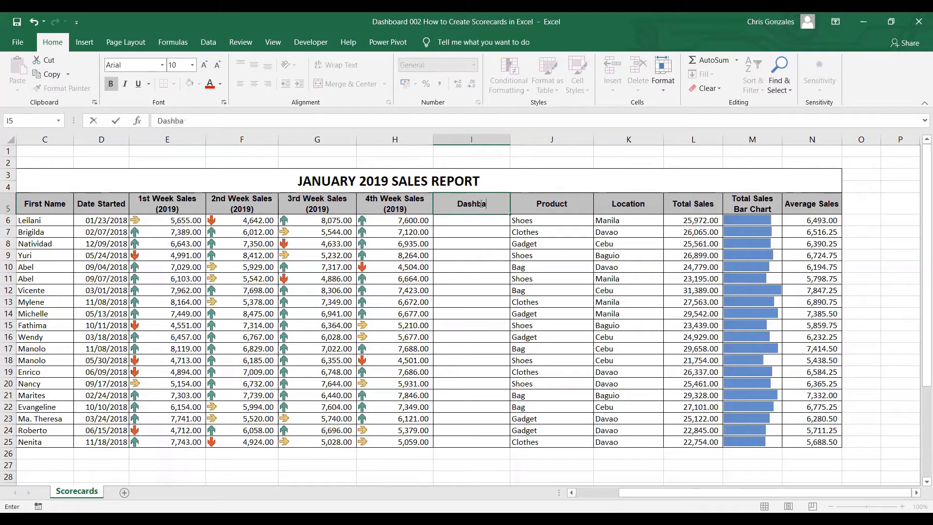
{"action": "key", "text": "BackSpace"}
{"action": "type", "text": "oard"}
{"action": "key", "text": "Return"}
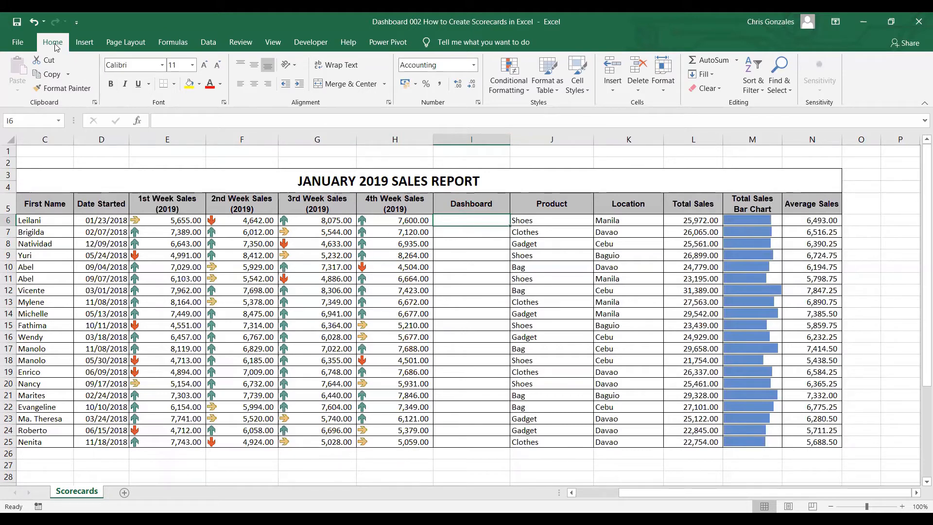
Insert a line sparkline in I6 based on the weekly sales in E6:H6.
{"action": "left_click", "coordinate": [83, 43]}
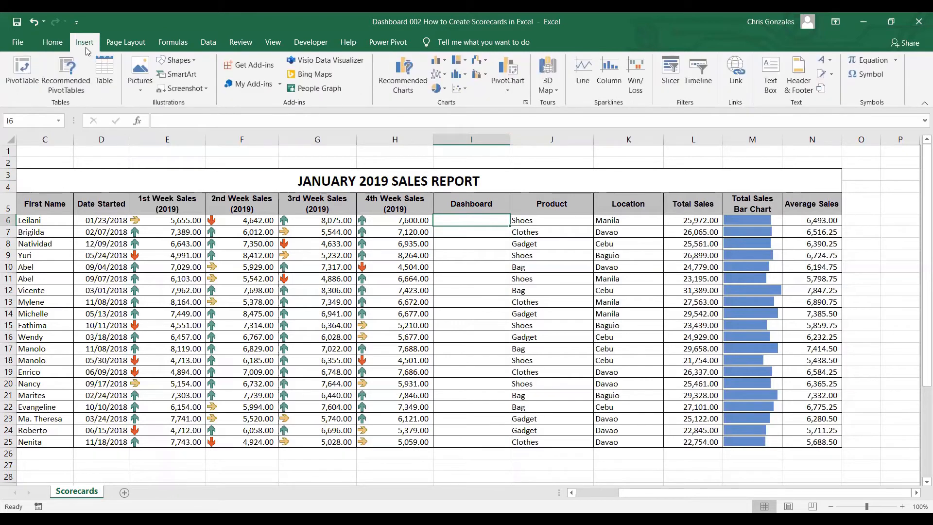
{"action": "left_click", "coordinate": [585, 82]}
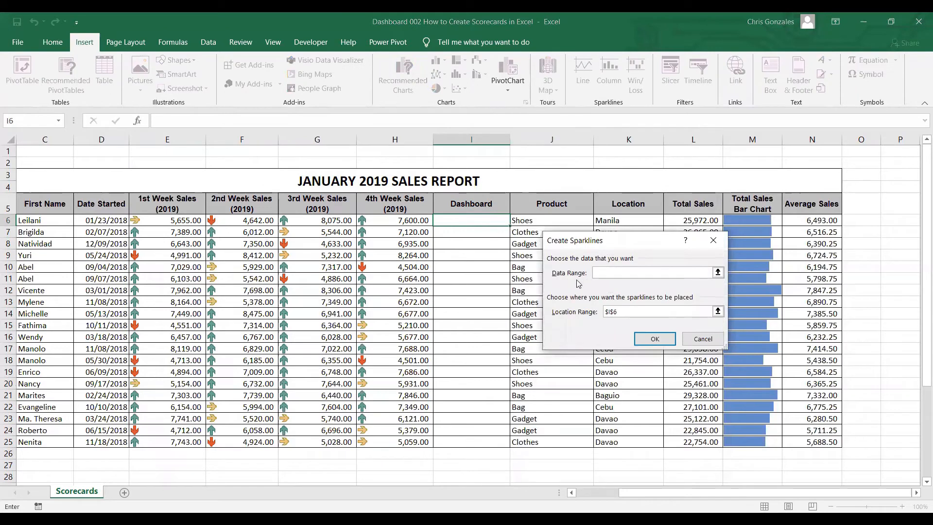
{"action": "left_click", "coordinate": [163, 221]}
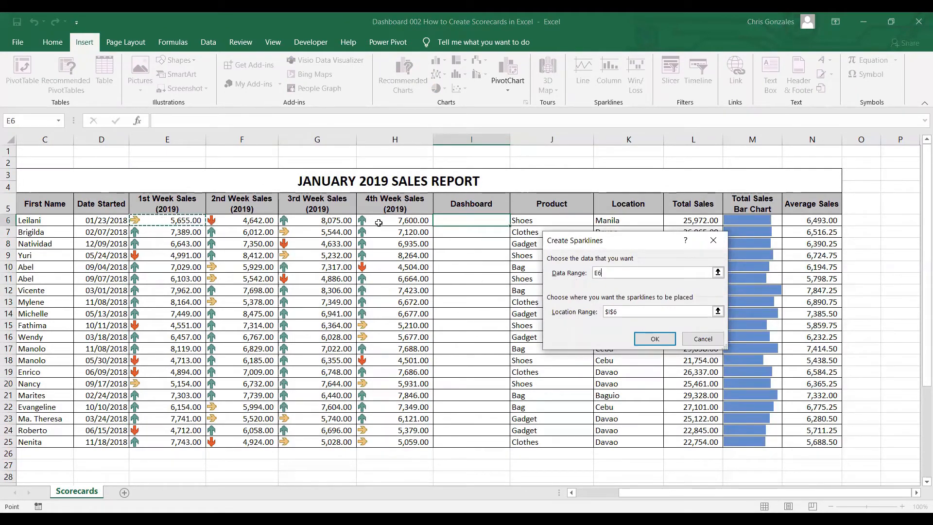
{"action": "left_click", "coordinate": [379, 223], "text": "shift"}
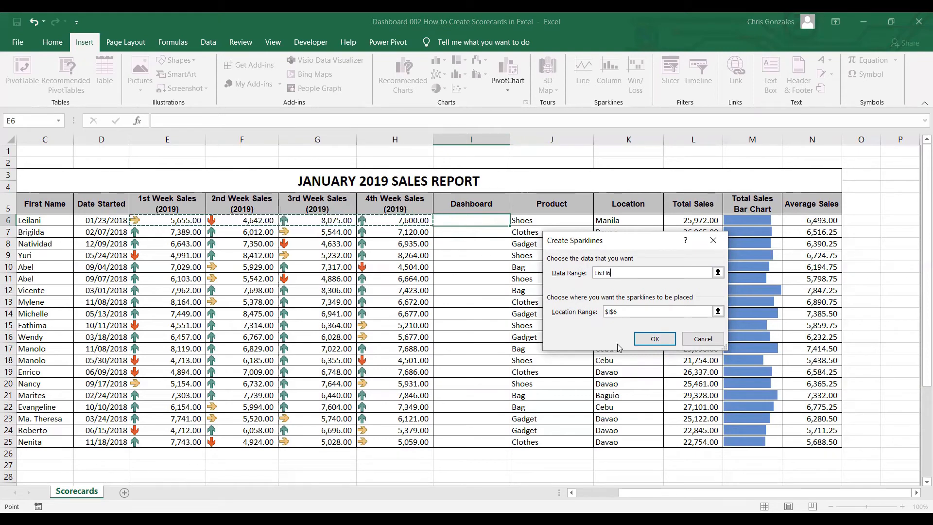
{"action": "left_click", "coordinate": [649, 340]}
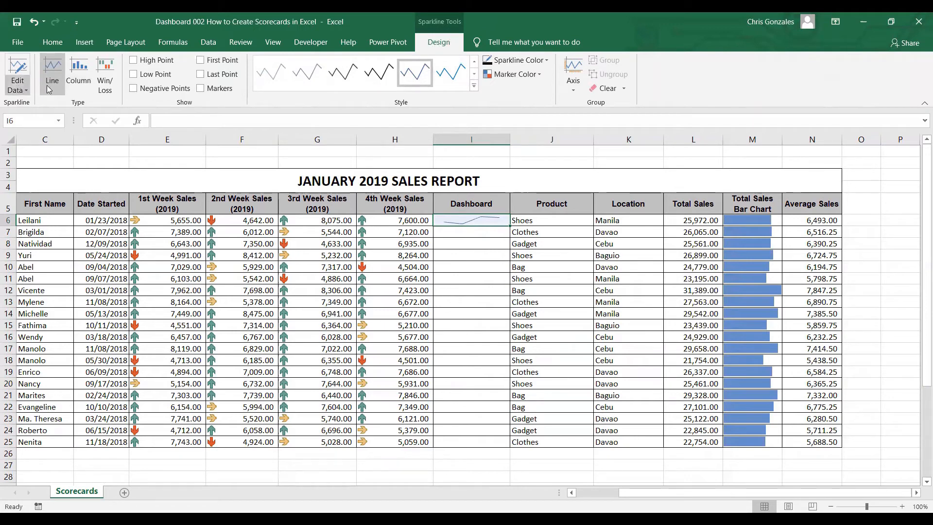
Try the Column and Win/Loss types on the I6 sparkline, and switch it back to Line.
{"action": "left_click", "coordinate": [77, 86]}
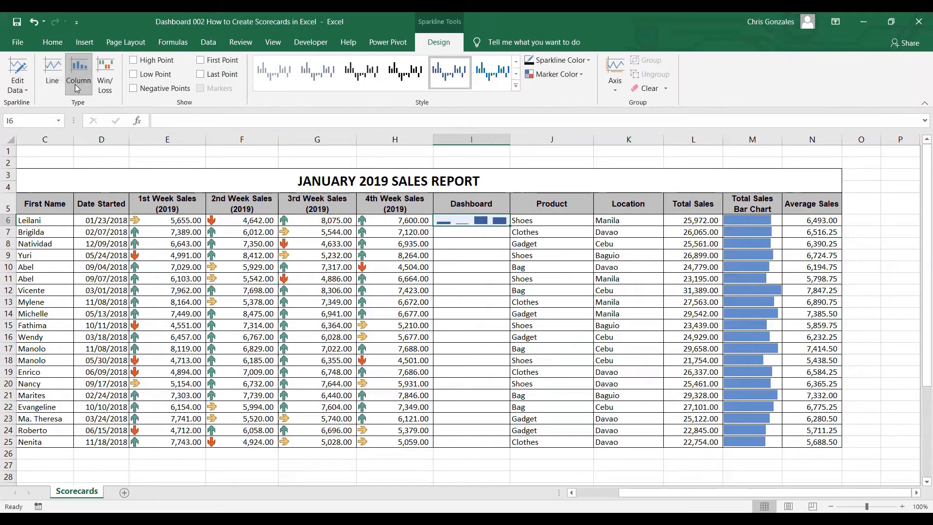
{"action": "left_click", "coordinate": [100, 87]}
{"action": "left_click", "coordinate": [58, 85]}
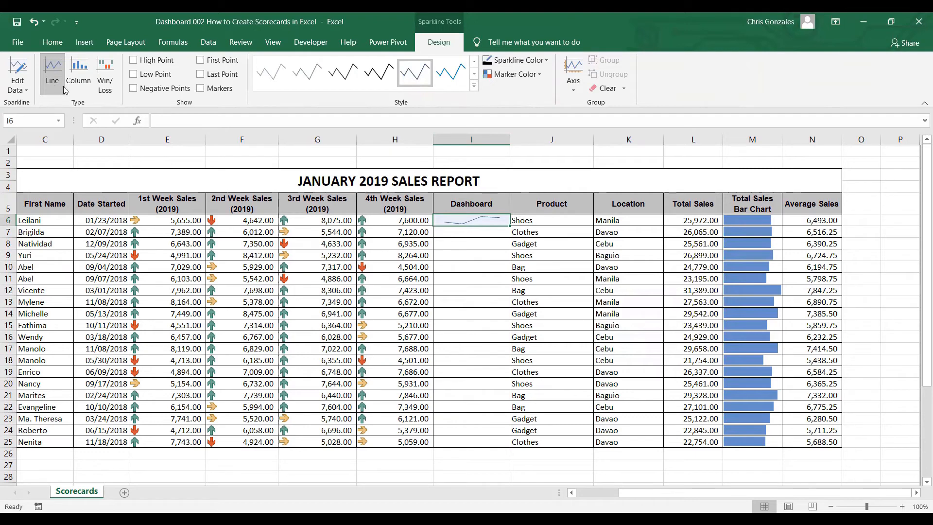
Show the high and low points on the I6 sparkline and fill it down to I25.
{"action": "left_click", "coordinate": [134, 61]}
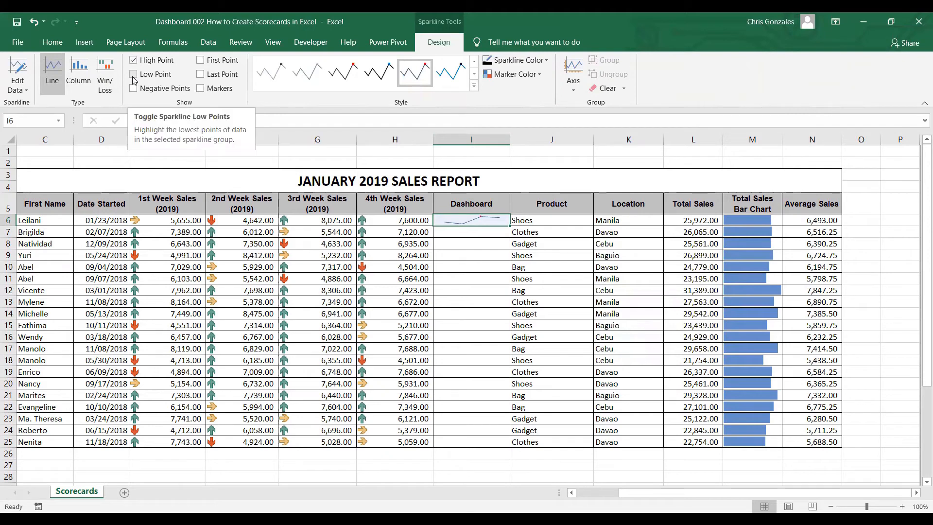
{"action": "left_click", "coordinate": [133, 76]}
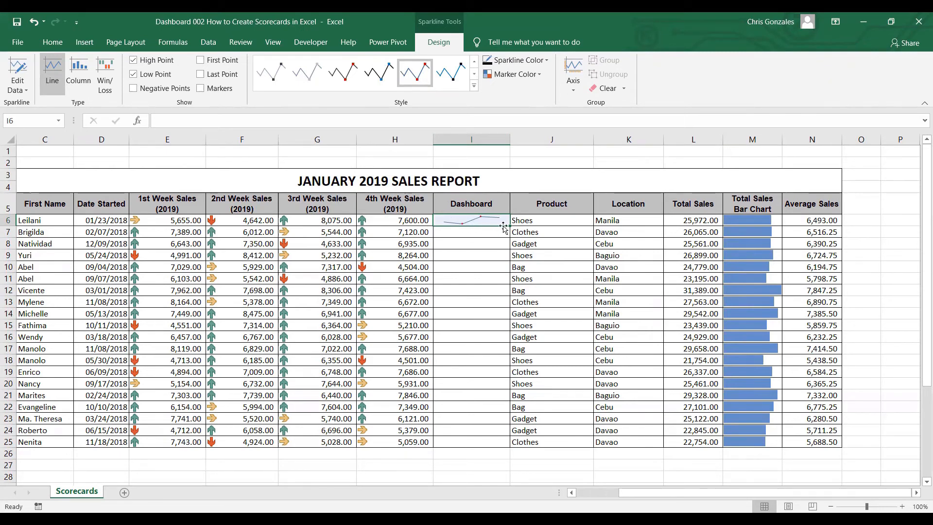
{"action": "left_click_drag", "start_coordinate": [508, 225], "coordinate": [492, 419]}
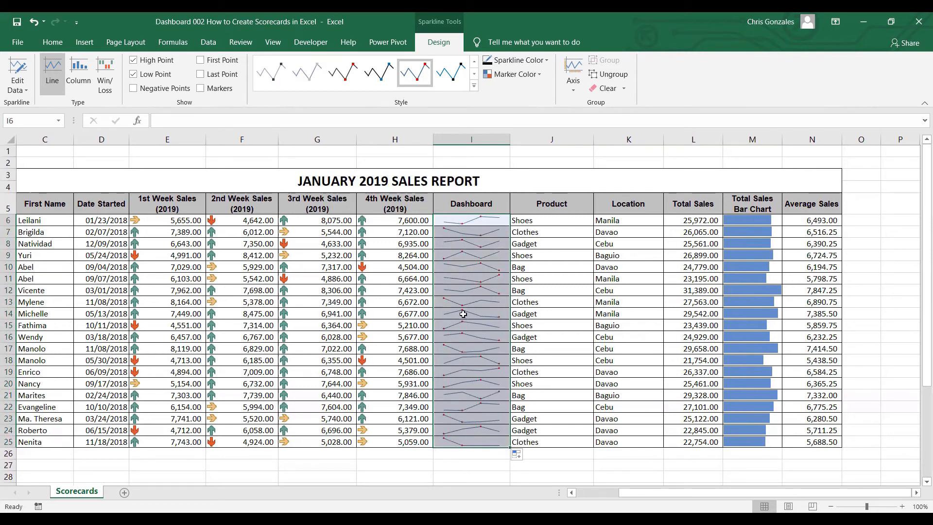
{"action": "left_click", "coordinate": [462, 247]}
{"action": "left_click", "coordinate": [467, 231]}
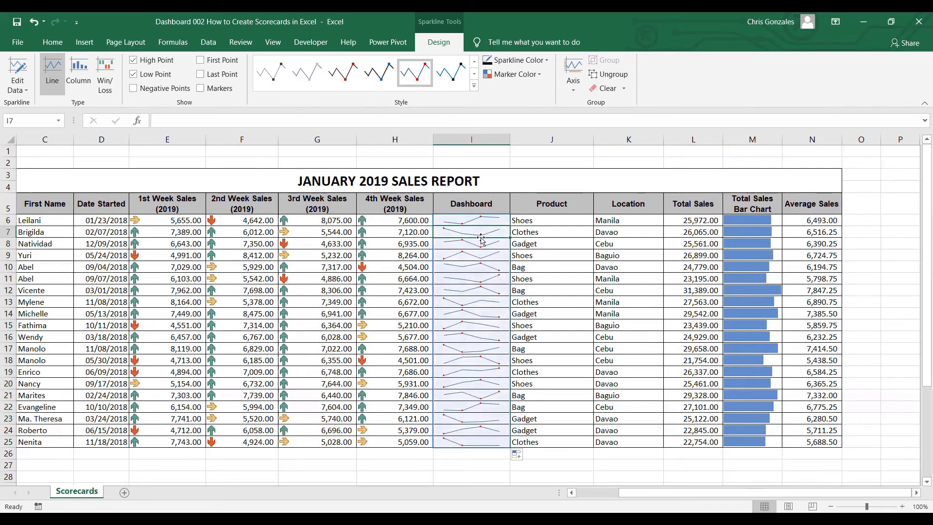
{"action": "left_click", "coordinate": [538, 271]}
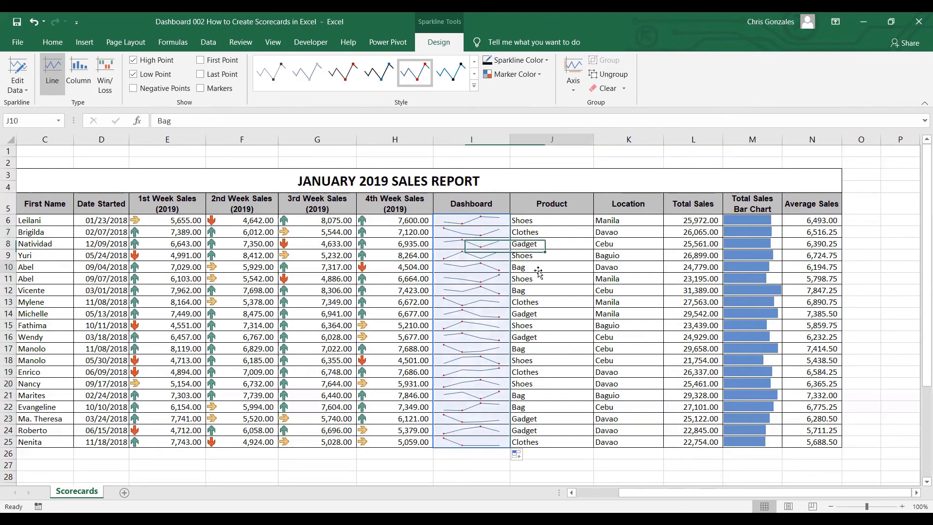
{"action": "scroll", "coordinate": [538, 270], "scroll_direction": "down", "scroll_amount": 1}
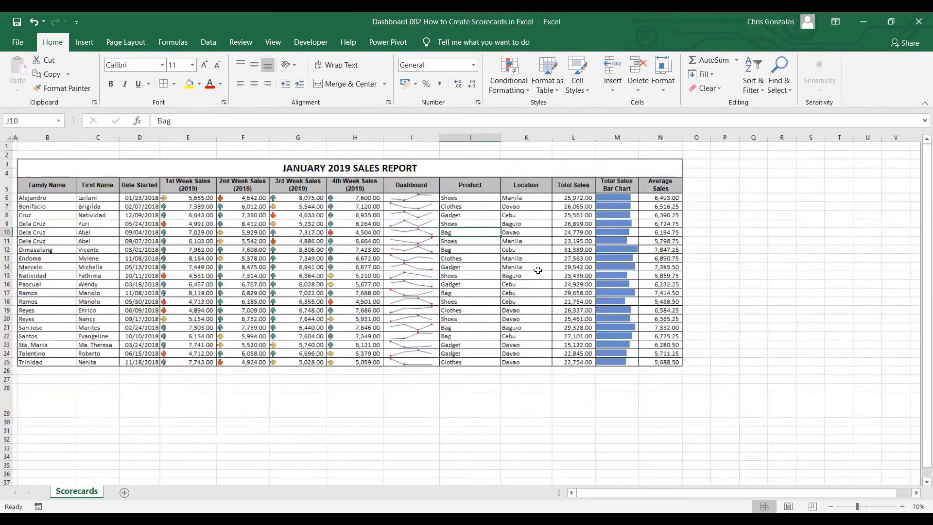